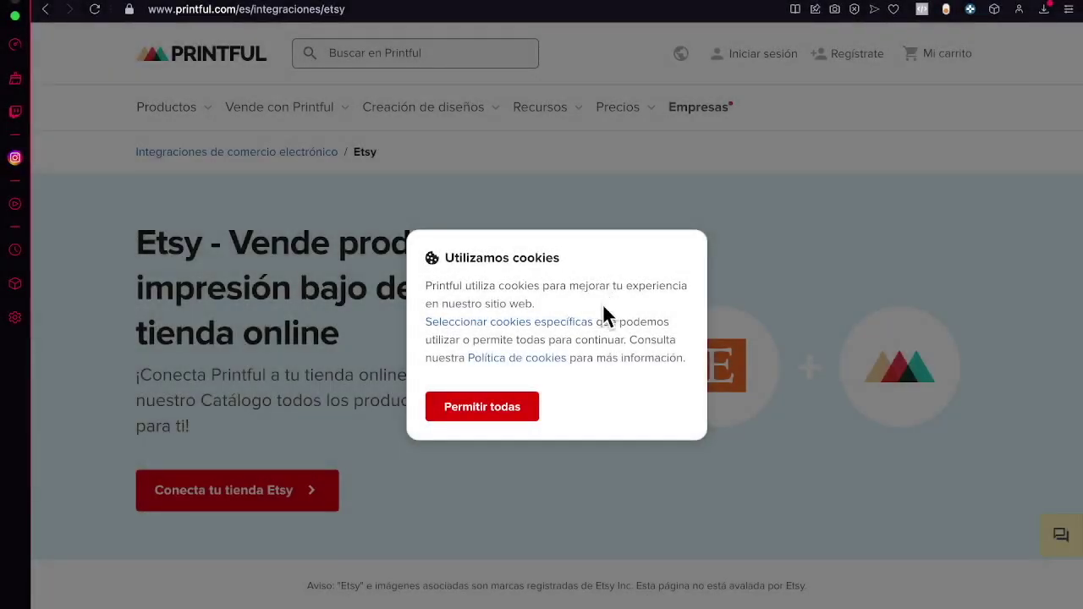
Accept all cookies and switch the Printful site language from Spanish to English (US).
{"action": "left_click", "coordinate": [515, 414]}
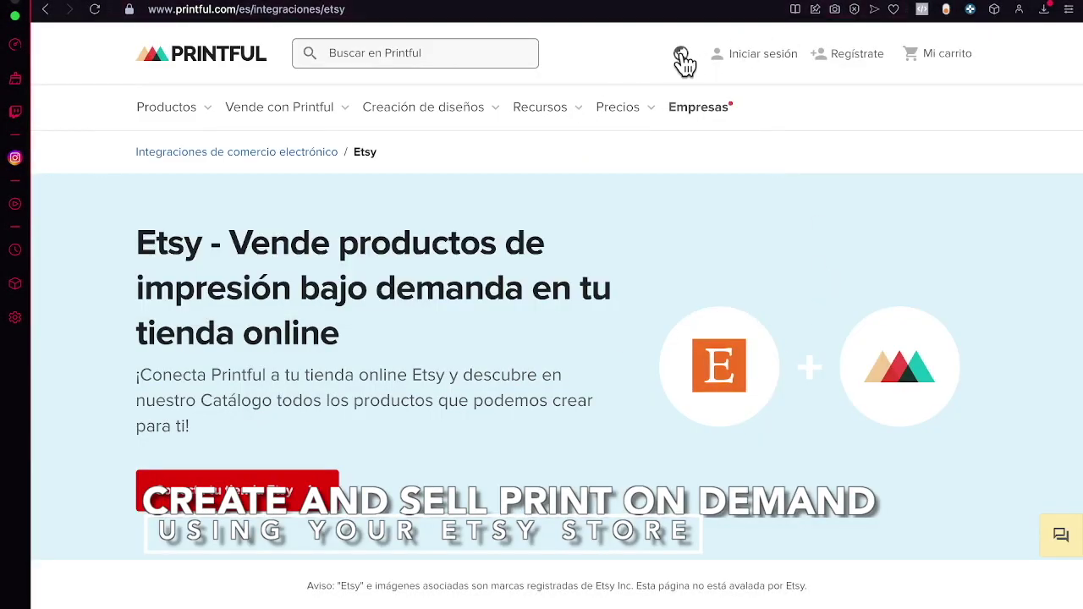
{"action": "left_click", "coordinate": [681, 53]}
{"action": "left_click", "coordinate": [639, 213]}
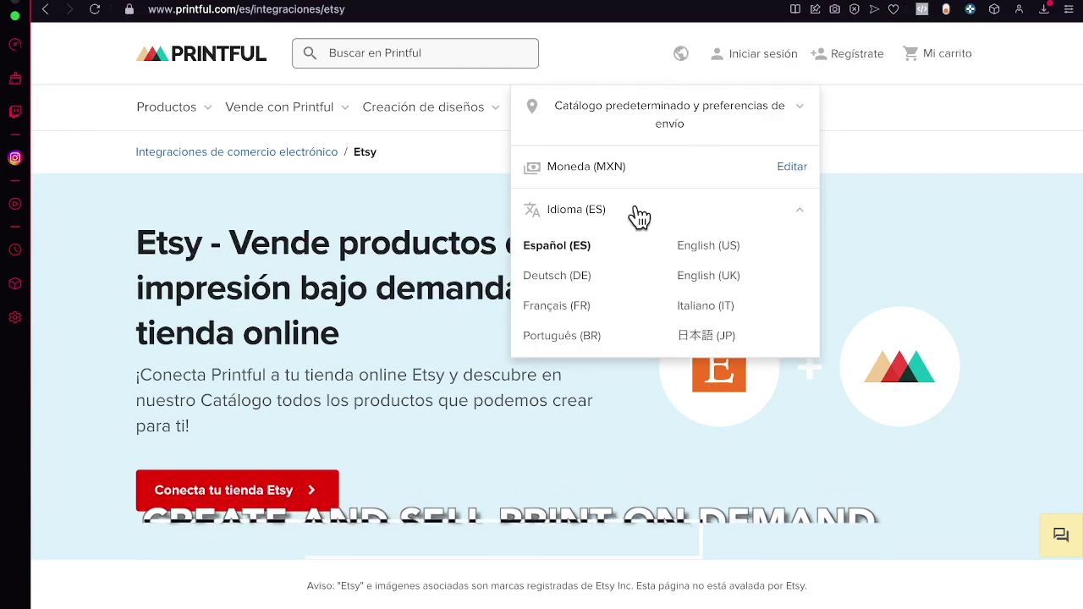
{"action": "left_click", "coordinate": [793, 256]}
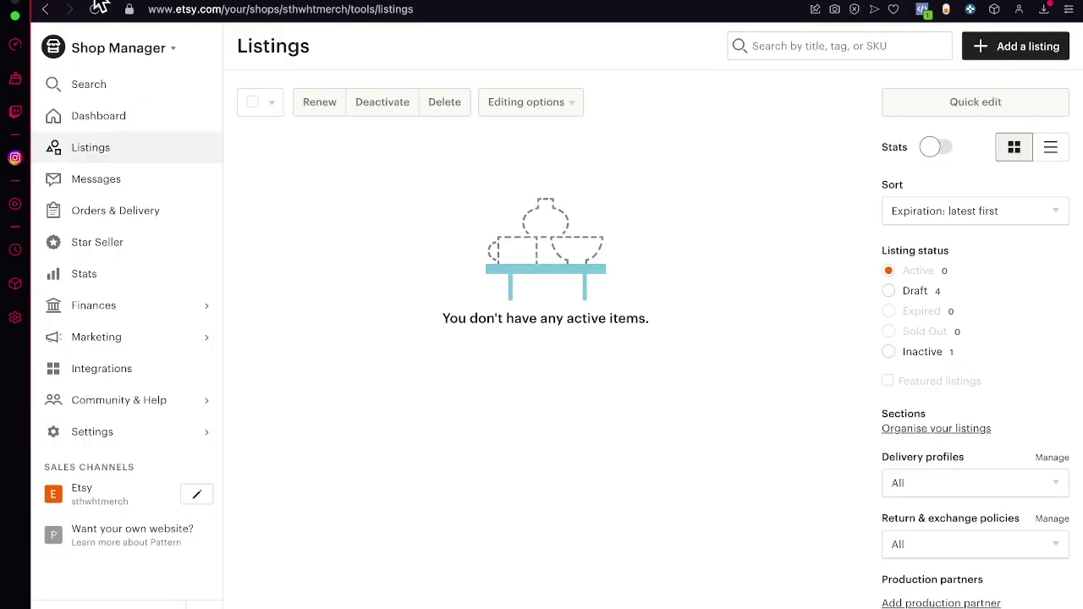
Go from Etsy Shop Manager's Listings page to the Etsy Marketplace homepage.
{"action": "left_click", "coordinate": [86, 51]}
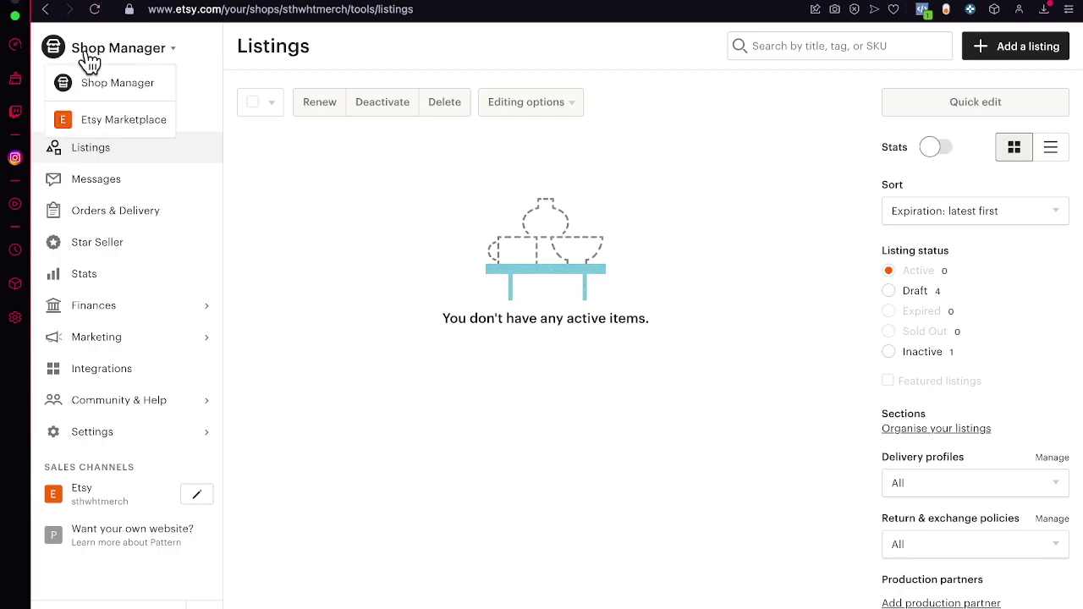
{"action": "left_click", "coordinate": [128, 121]}
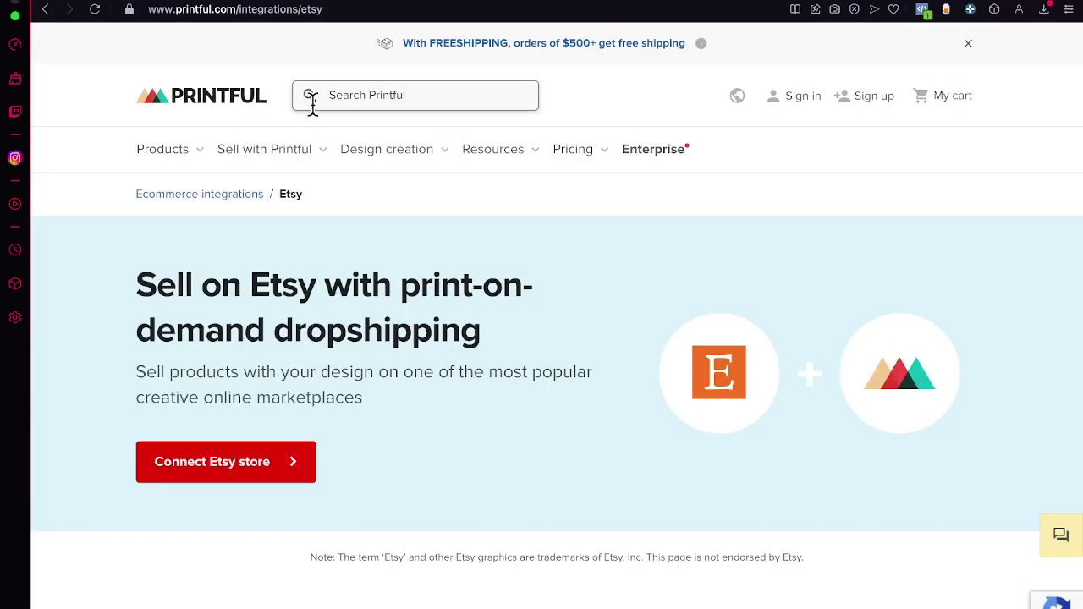
Sign in to Printful with the Google account.
{"action": "left_click", "coordinate": [783, 100]}
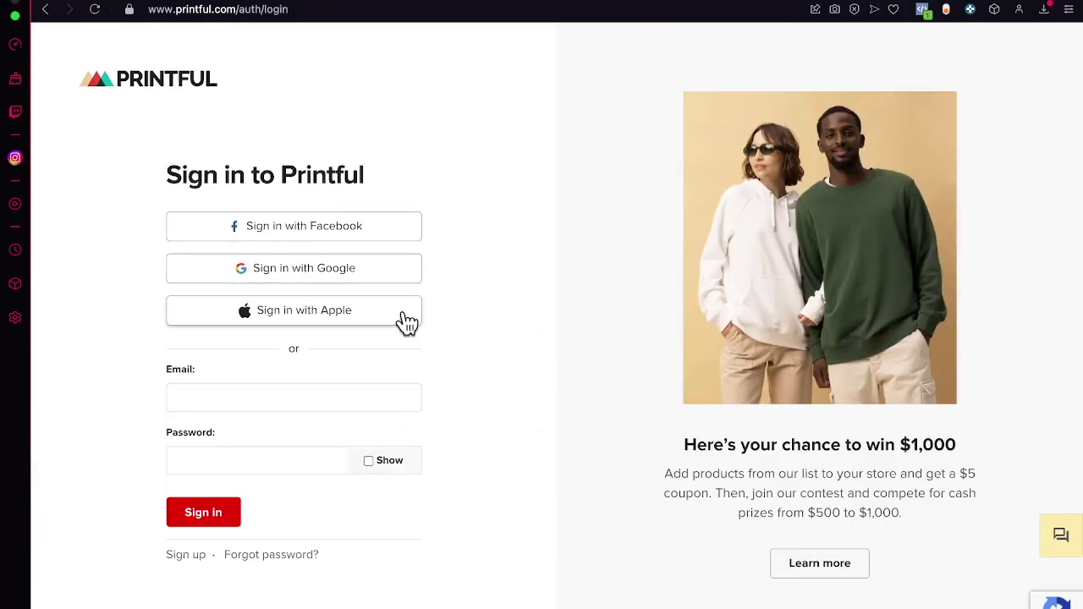
{"action": "left_click", "coordinate": [398, 267]}
{"action": "left_click", "coordinate": [542, 274]}
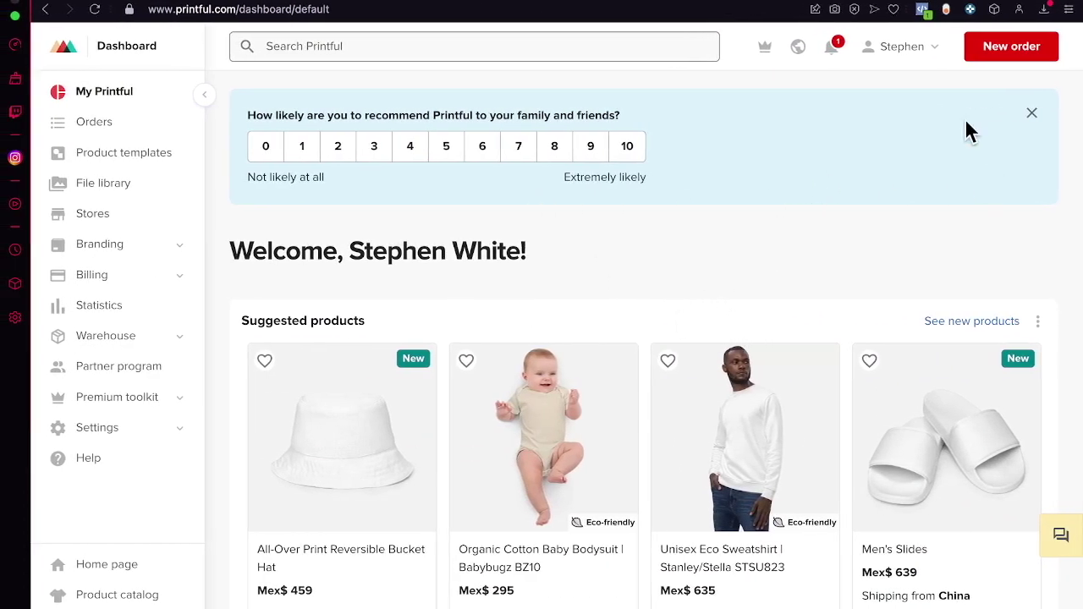
Check the unread notifications, then go to the Stores overview.
{"action": "left_click", "coordinate": [829, 48]}
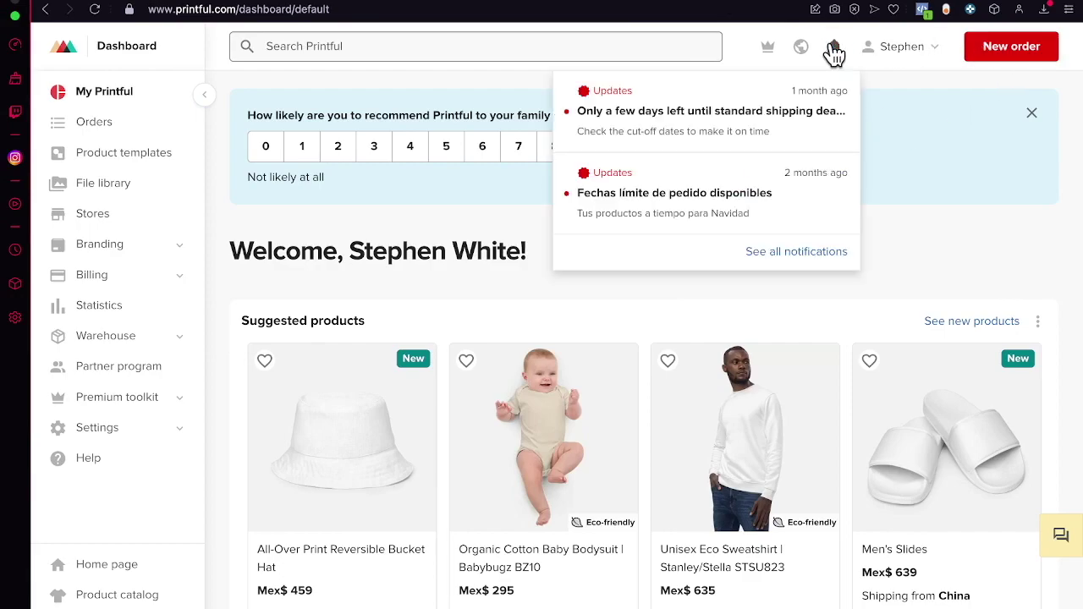
{"action": "left_click", "coordinate": [836, 48]}
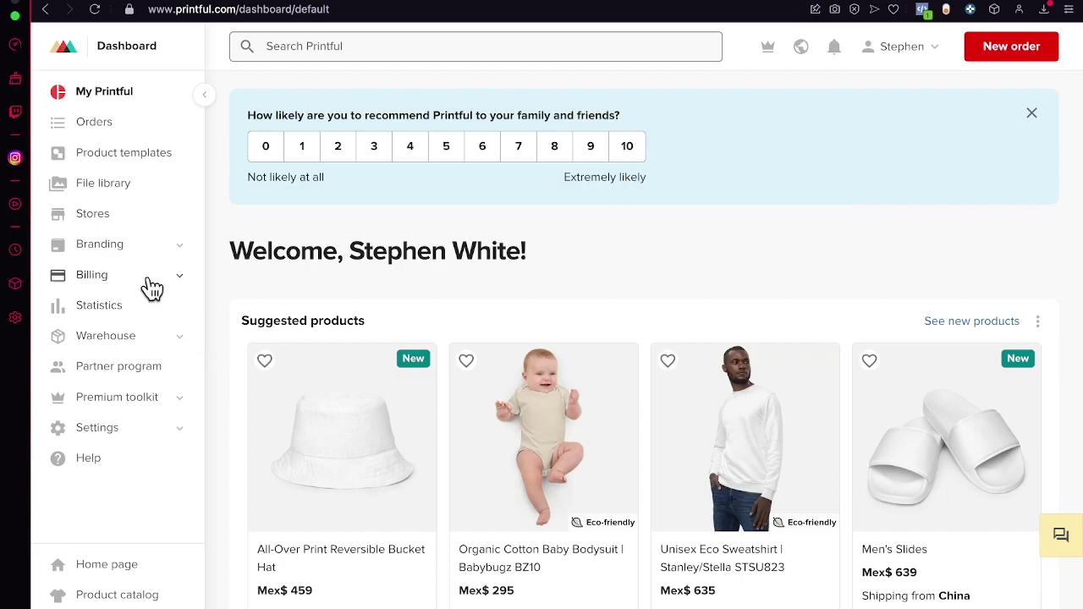
{"action": "left_click", "coordinate": [109, 222]}
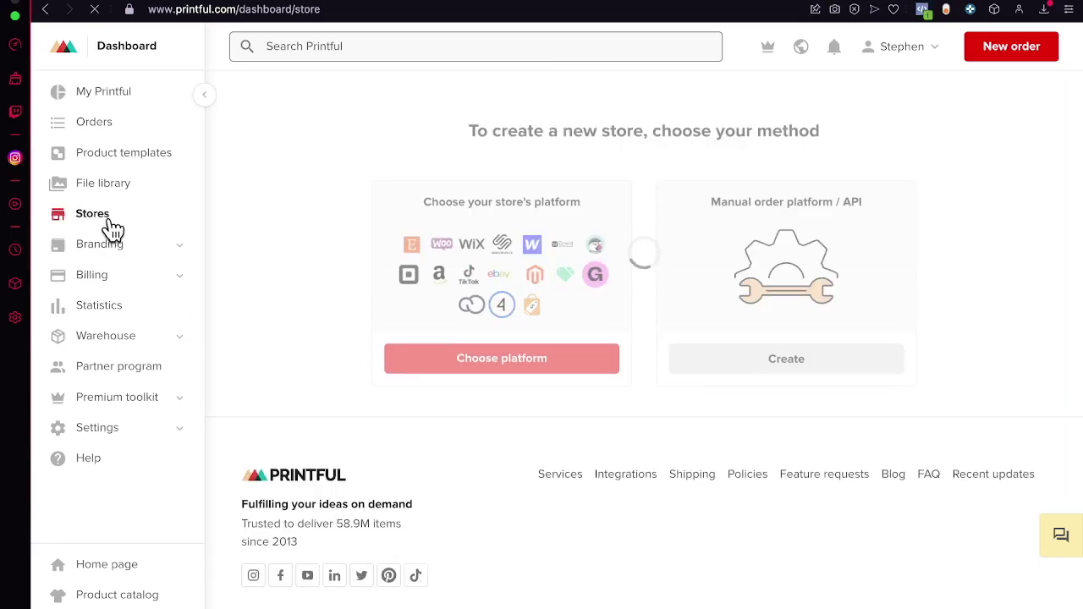
{"action": "scroll", "coordinate": [438, 326], "scroll_direction": "down", "scroll_amount": 8}
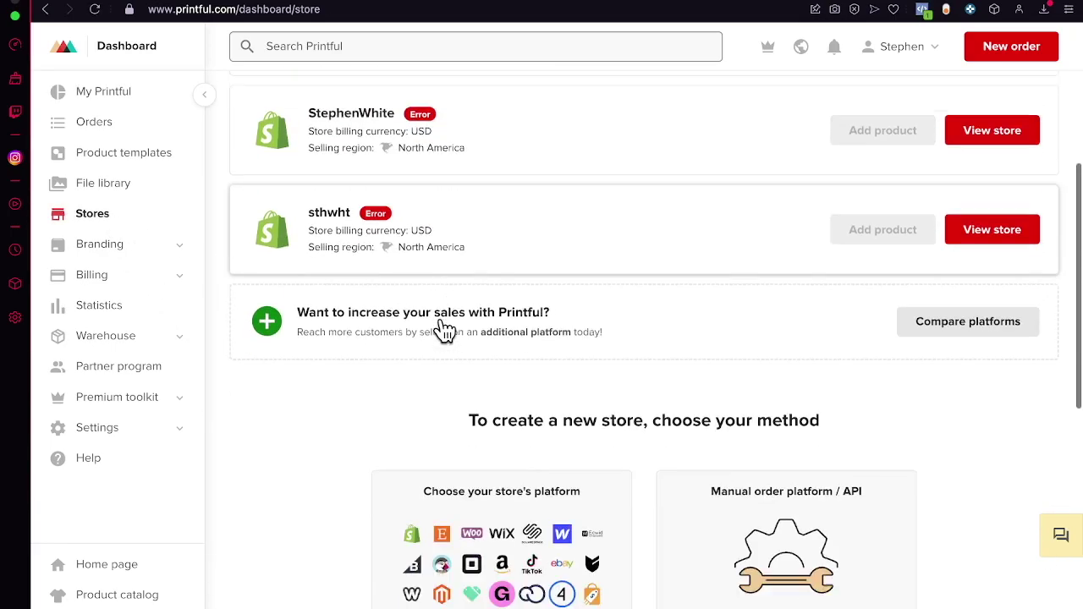
Connect Etsy as a new store platform and allow Printful access to the Etsy shop.
{"action": "left_click", "coordinate": [548, 370]}
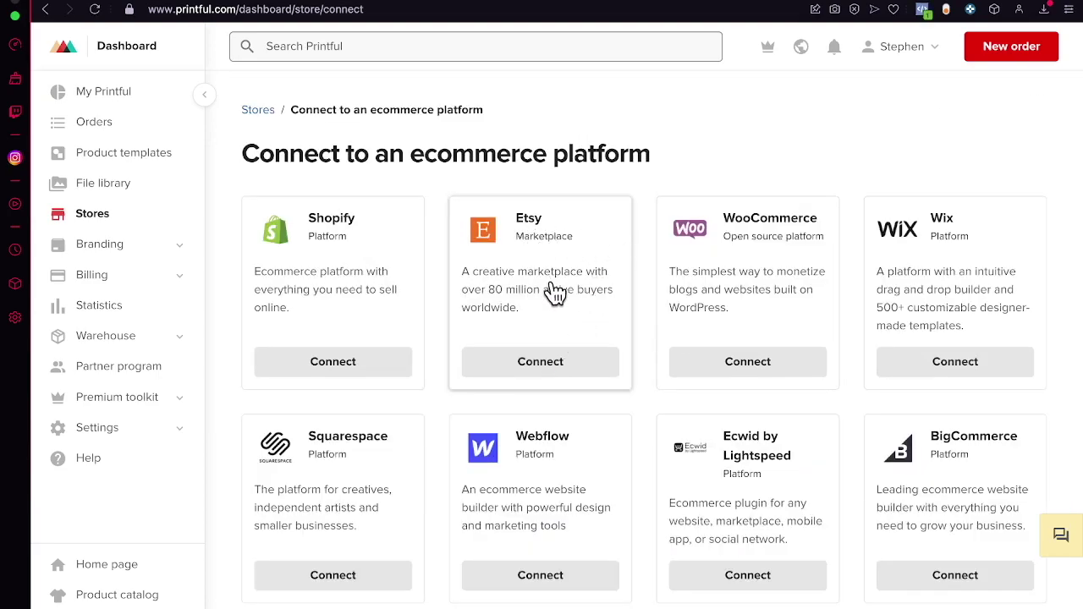
{"action": "left_click", "coordinate": [569, 363]}
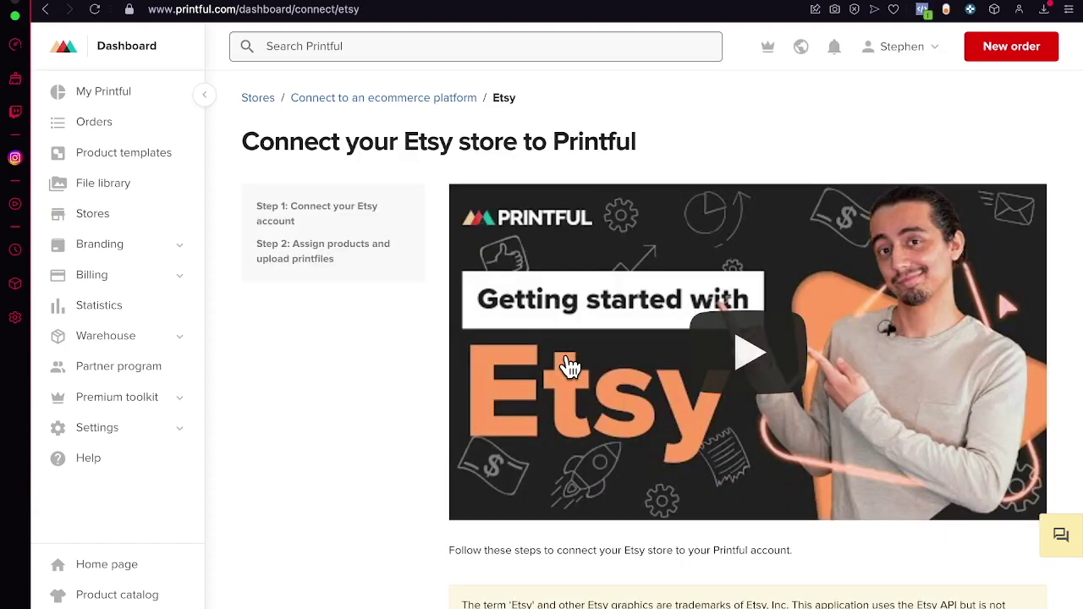
{"action": "scroll", "coordinate": [569, 365], "scroll_direction": "down", "scroll_amount": 5}
{"action": "left_click", "coordinate": [555, 501]}
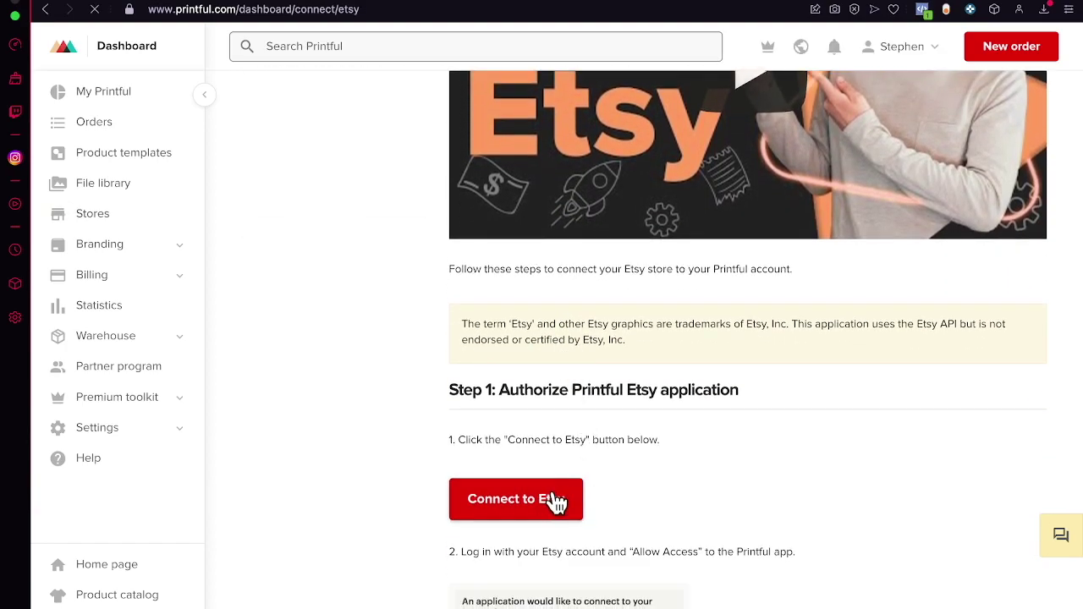
{"action": "scroll", "coordinate": [553, 491], "scroll_direction": "down", "scroll_amount": 8}
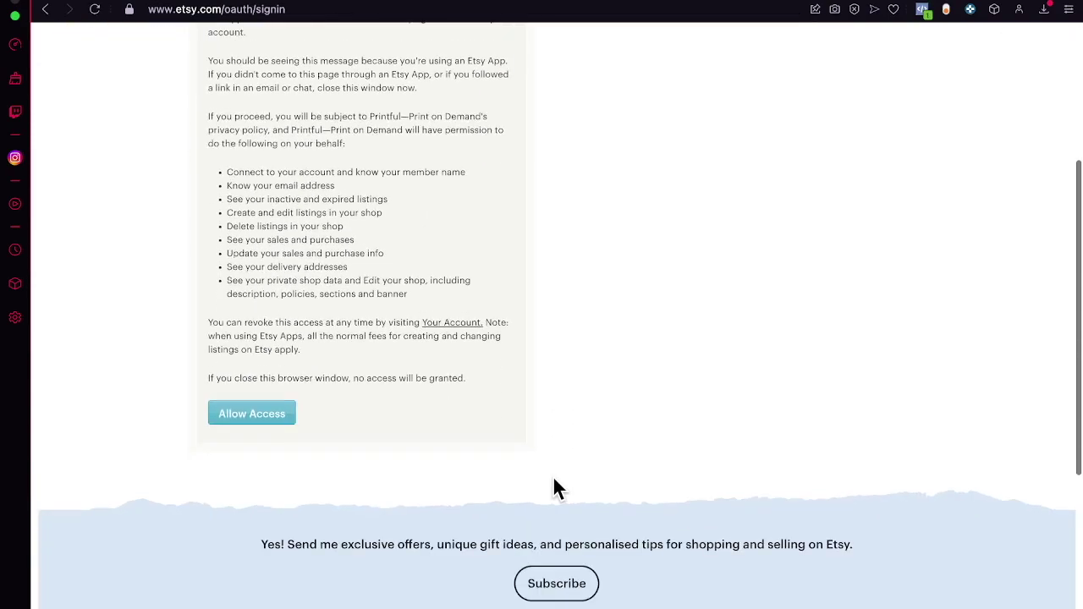
{"action": "left_click", "coordinate": [278, 234]}
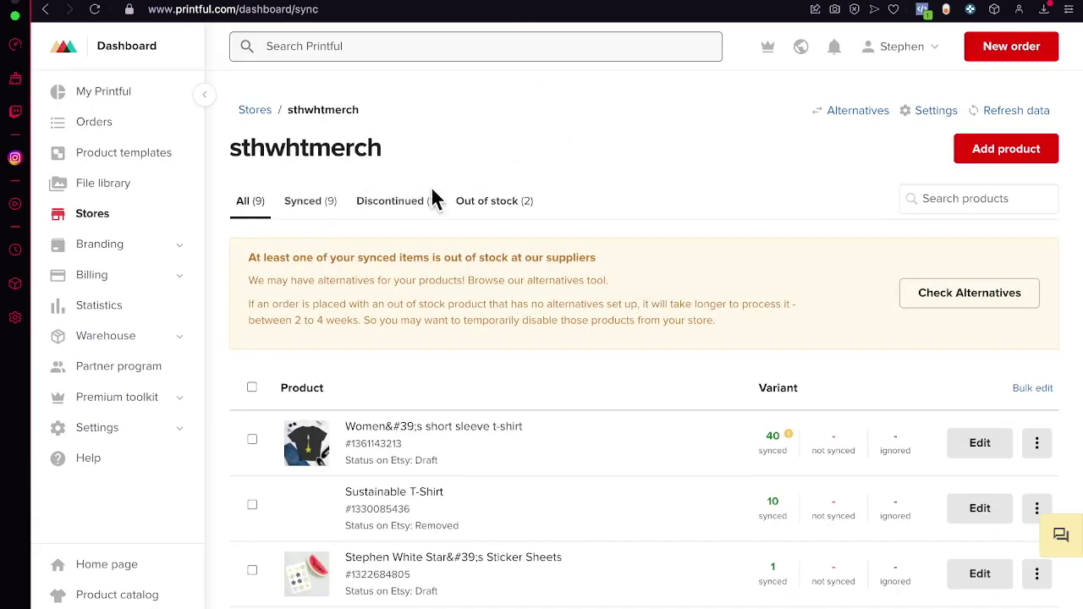
Review the Women's short sleeve t-shirt's variants, then browse the 26-file library.
{"action": "scroll", "coordinate": [708, 245], "scroll_direction": "down", "scroll_amount": 3}
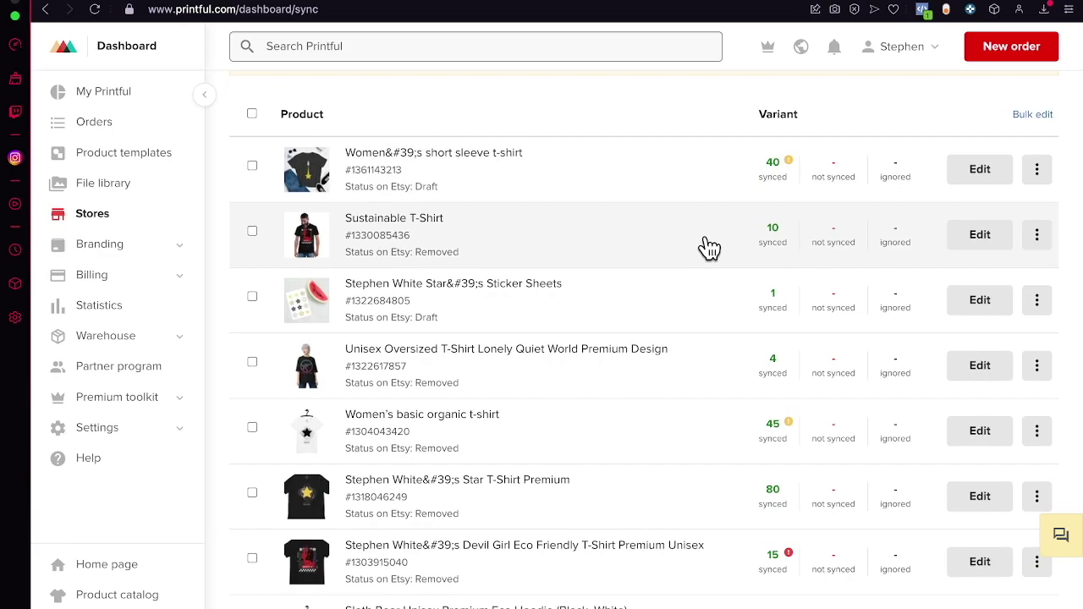
{"action": "left_click", "coordinate": [516, 174]}
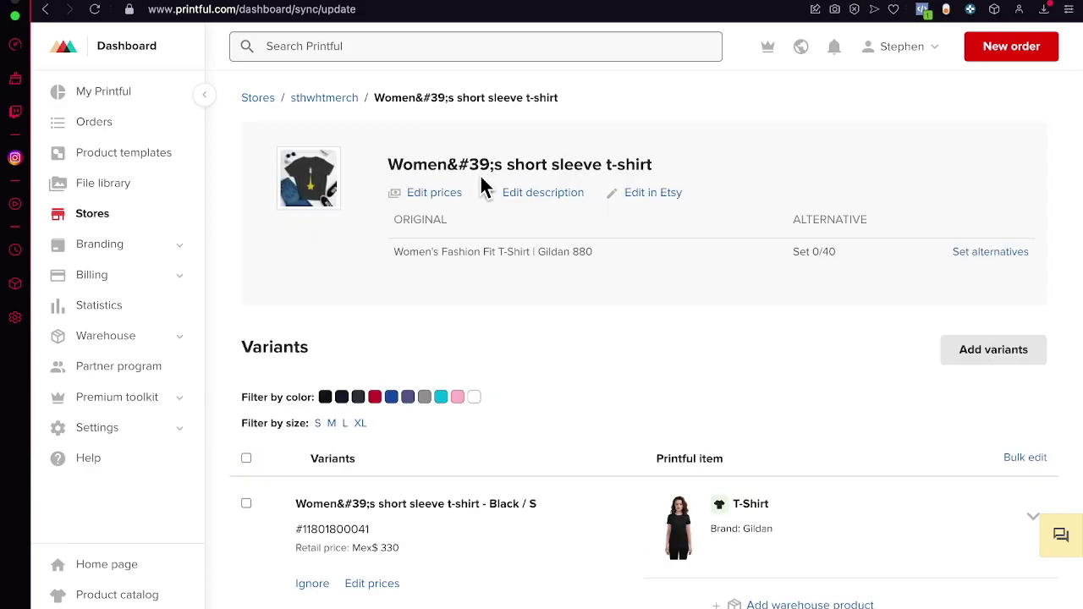
{"action": "scroll", "coordinate": [754, 391], "scroll_direction": "down", "scroll_amount": 3}
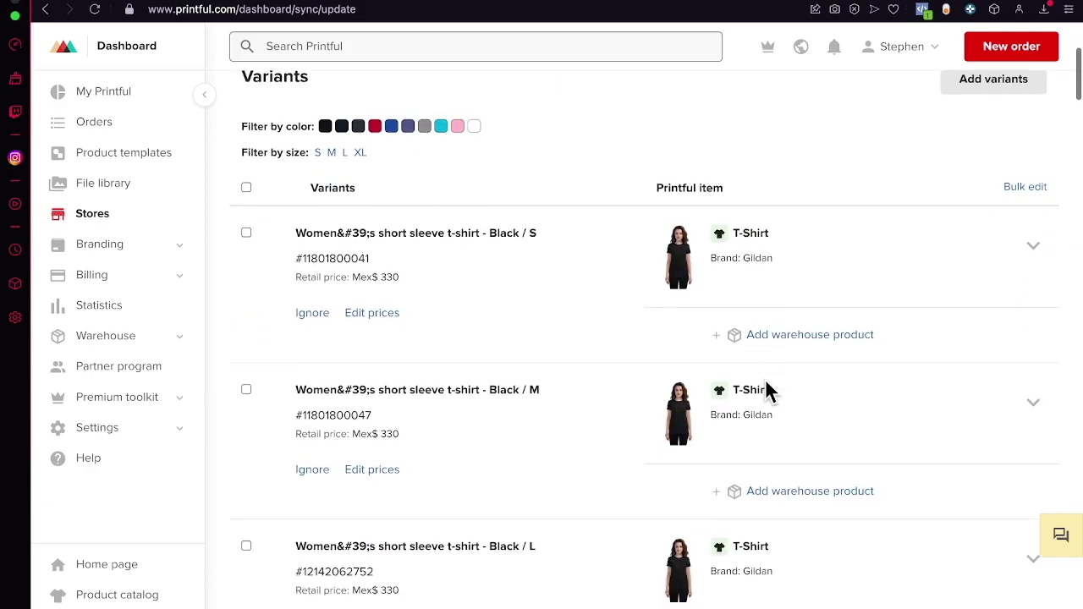
{"action": "scroll", "coordinate": [765, 390], "scroll_direction": "up", "scroll_amount": 3}
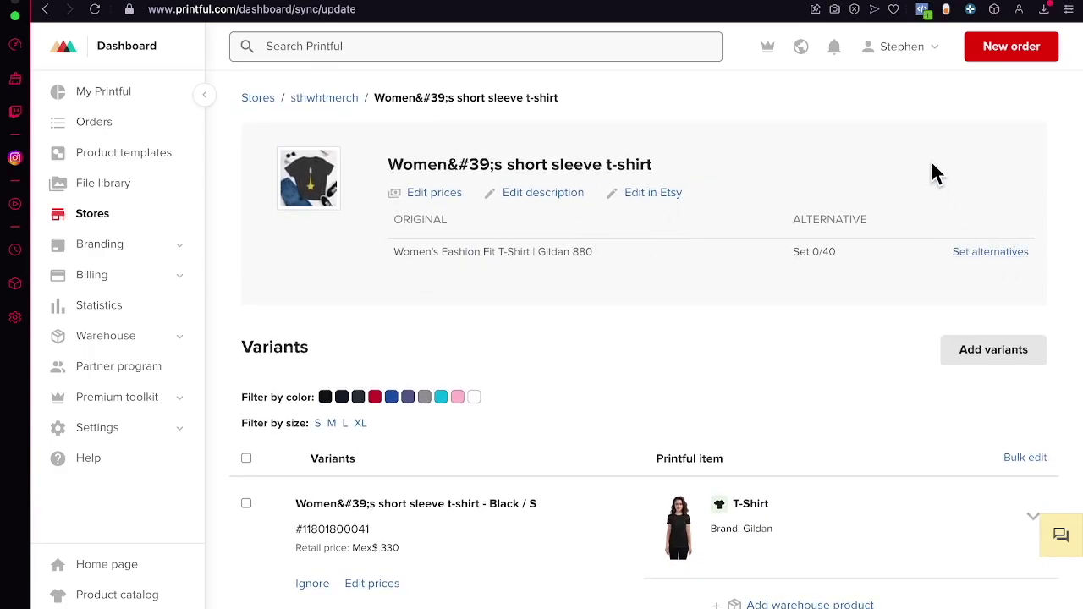
{"action": "scroll", "coordinate": [919, 223], "scroll_direction": "down", "scroll_amount": 10}
{"action": "scroll", "coordinate": [880, 224], "scroll_direction": "up", "scroll_amount": 6}
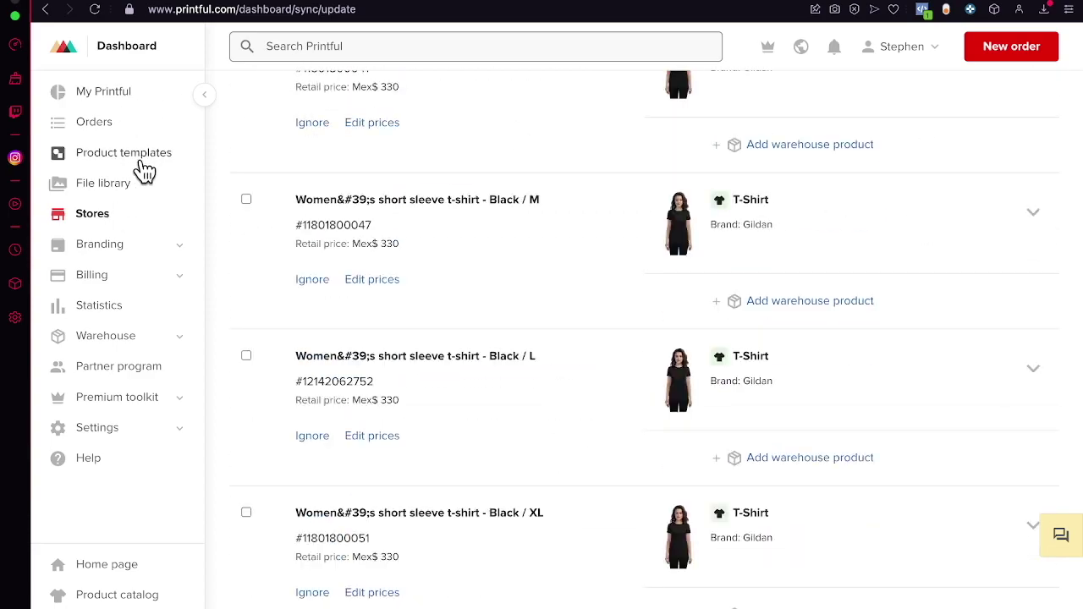
{"action": "left_click", "coordinate": [136, 187]}
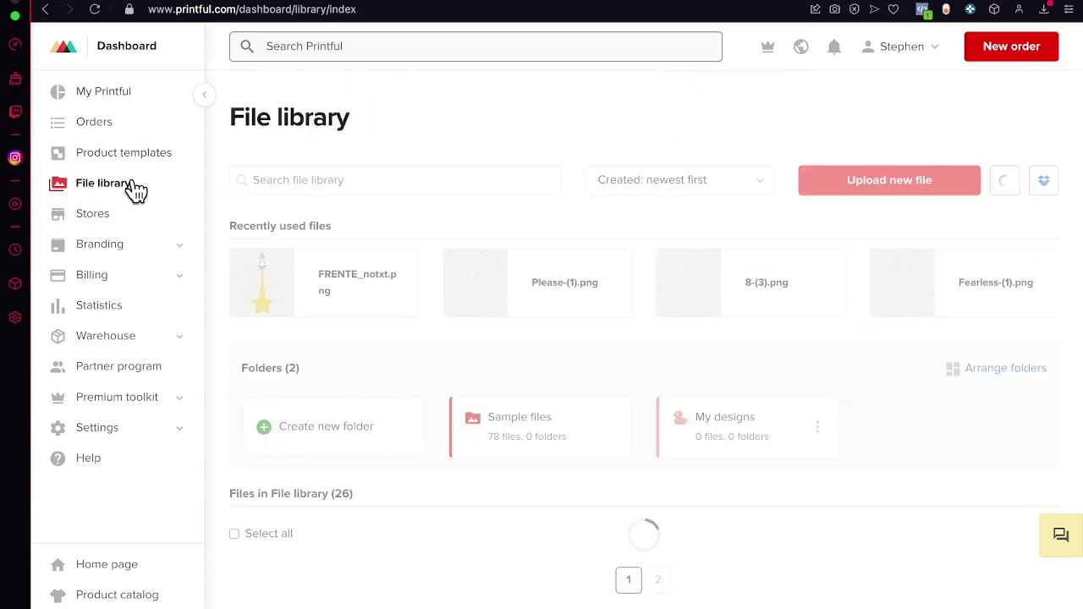
{"action": "scroll", "coordinate": [667, 342], "scroll_direction": "down", "scroll_amount": 5}
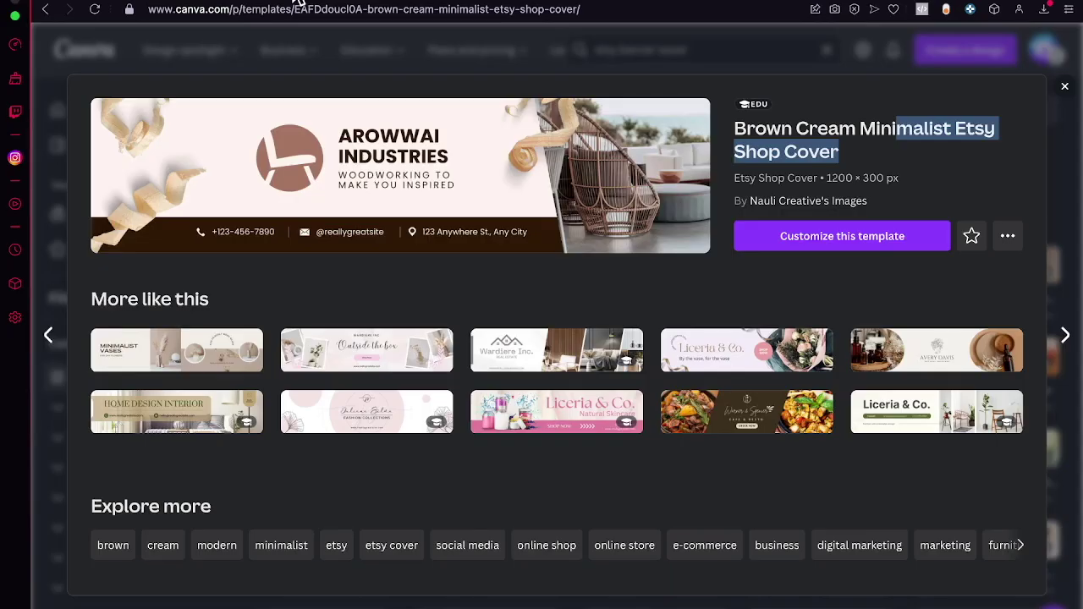
Close the Etsy shop cover preview and search Canva templates for 'print on demand'.
{"action": "left_click", "coordinate": [304, 62]}
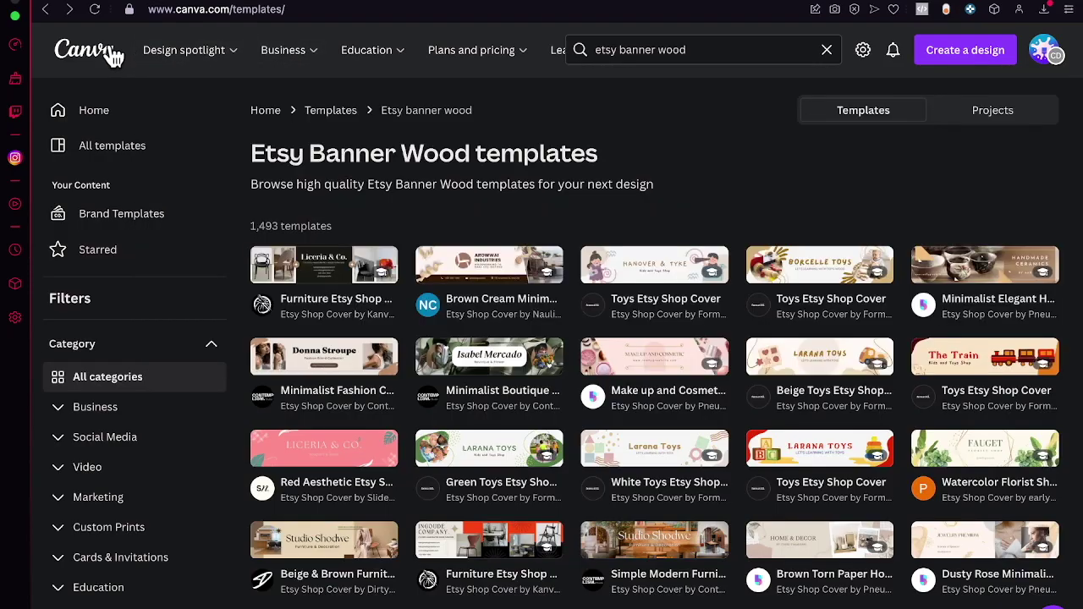
{"action": "left_click", "coordinate": [112, 57]}
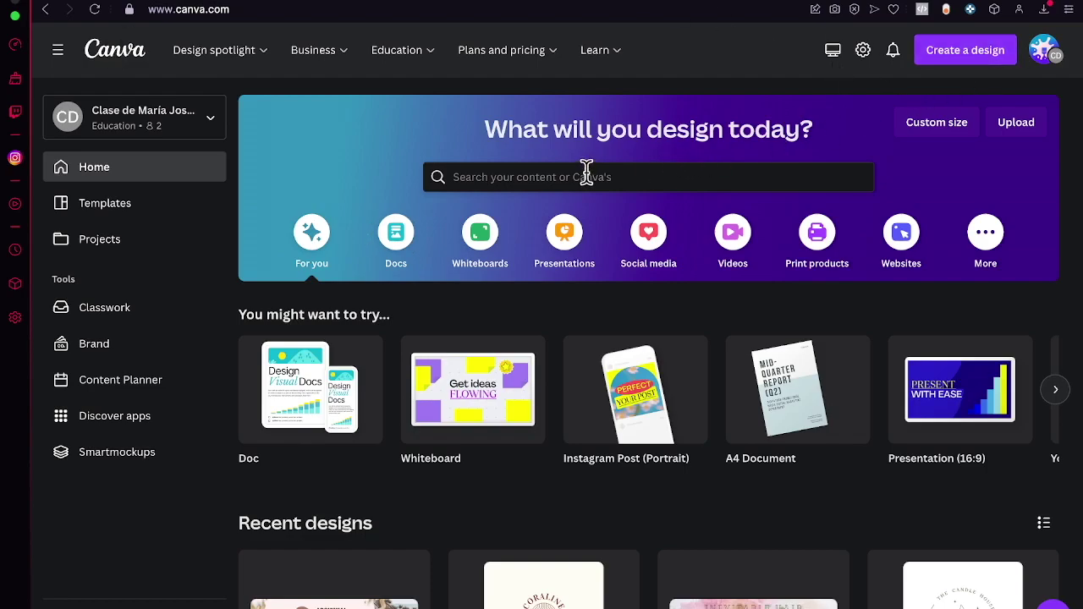
{"action": "left_click", "coordinate": [973, 50]}
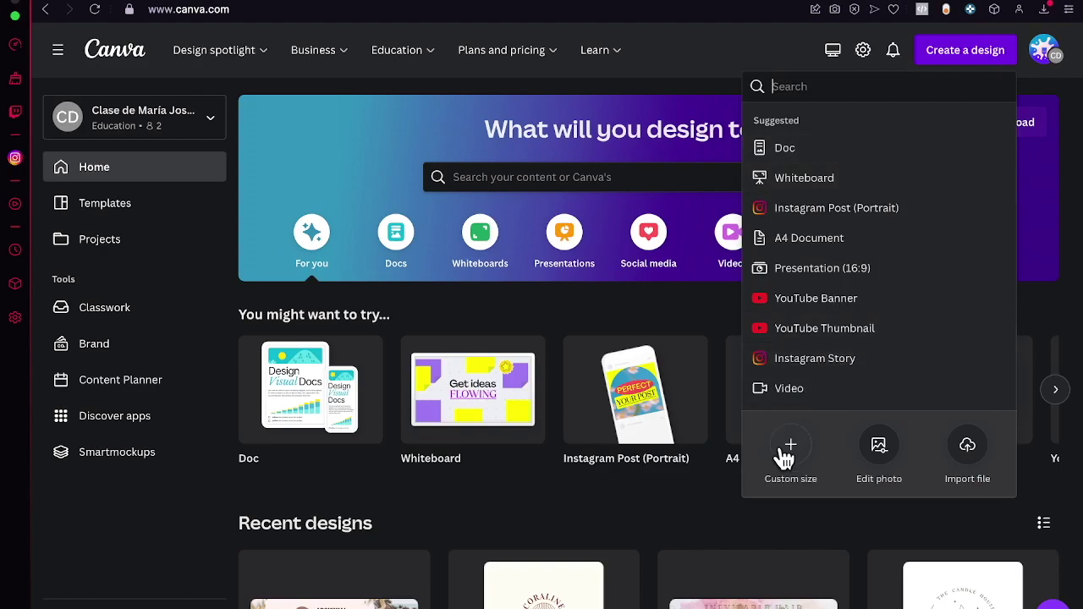
{"action": "left_click", "coordinate": [570, 180]}
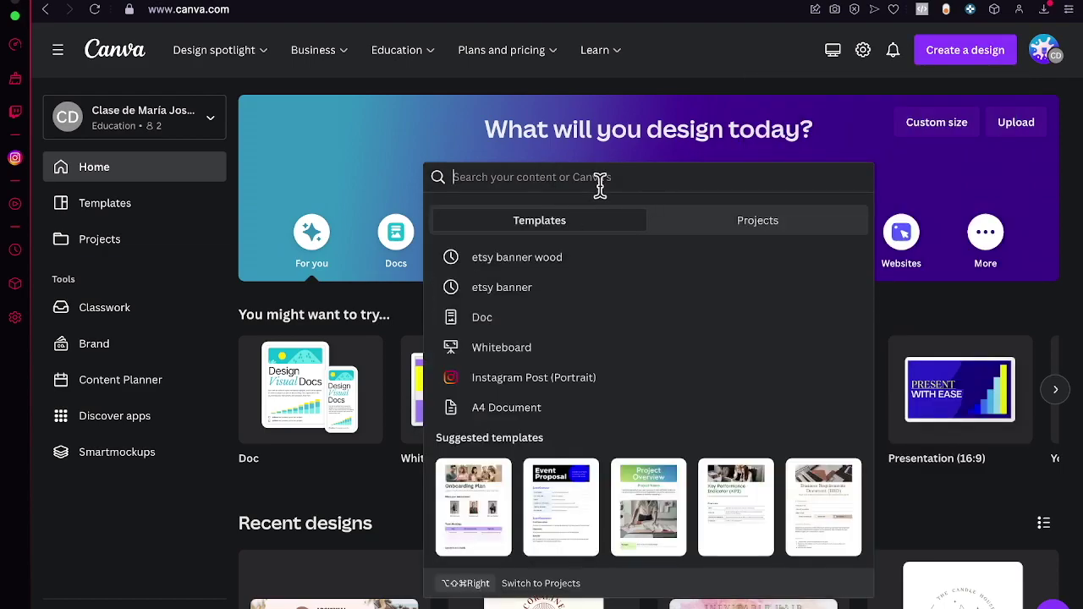
{"action": "type", "text": "print on o"}
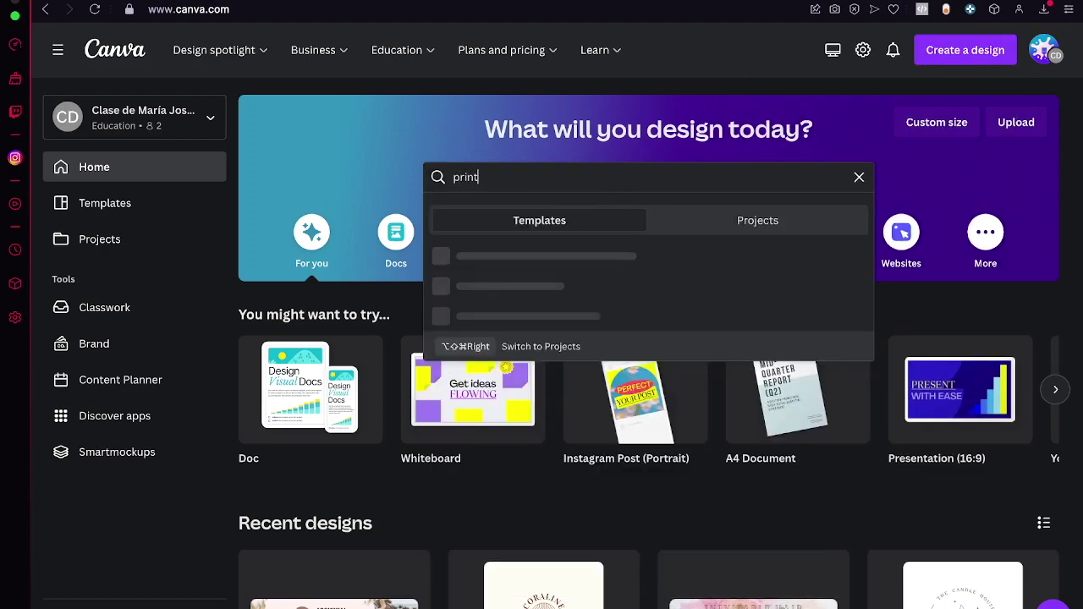
{"action": "type", "text": "emand"}
{"action": "key", "text": "Return"}
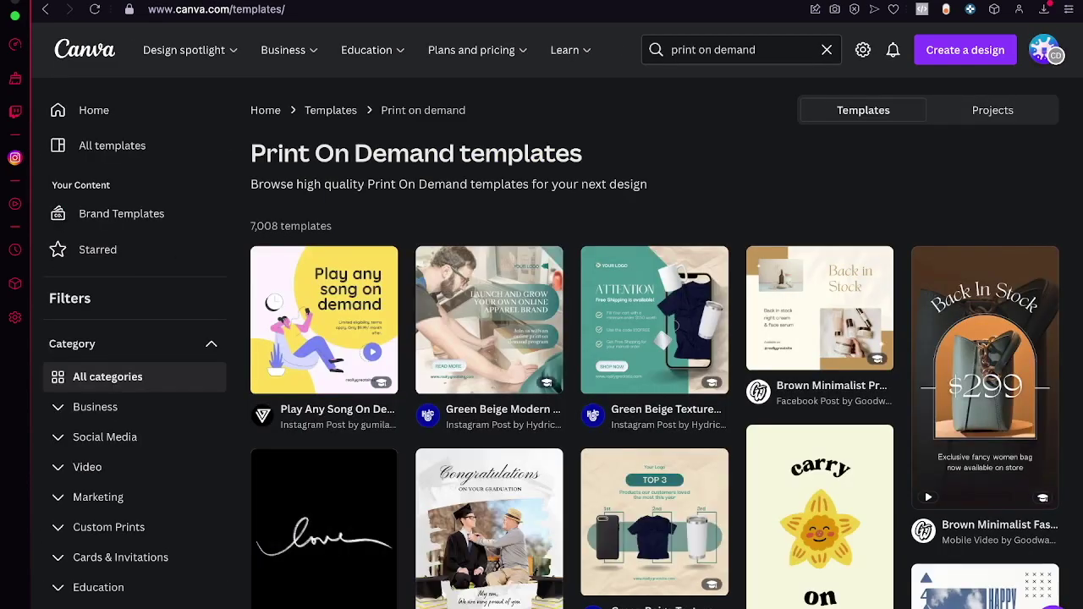
Search 't shirt' and customize the Colorful Retro Sunset Stripes T-Shirt template.
{"action": "left_click", "coordinate": [754, 53]}
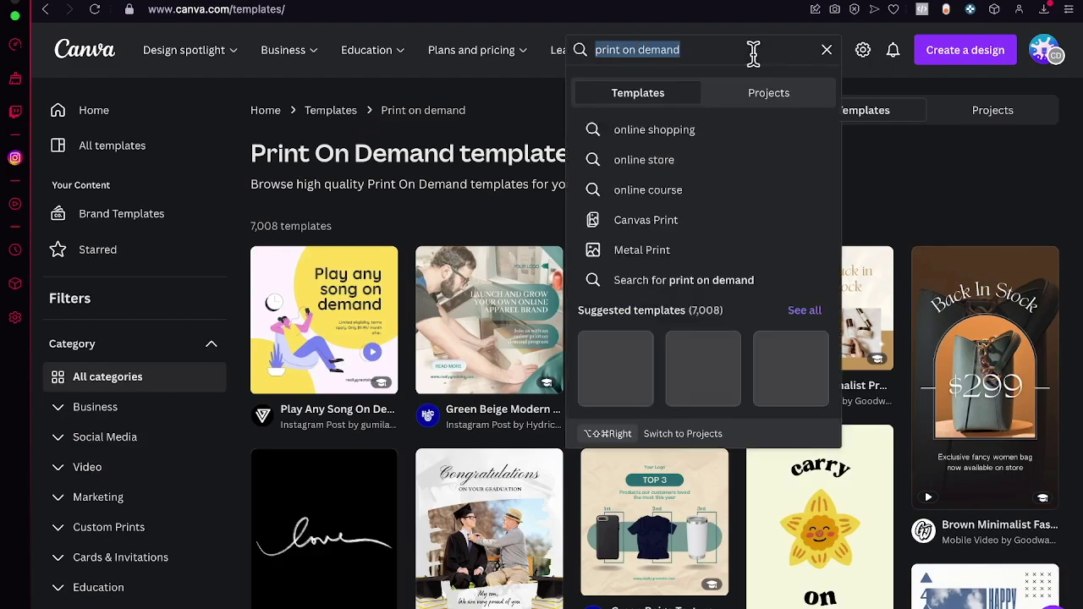
{"action": "type", "text": "t shirt"}
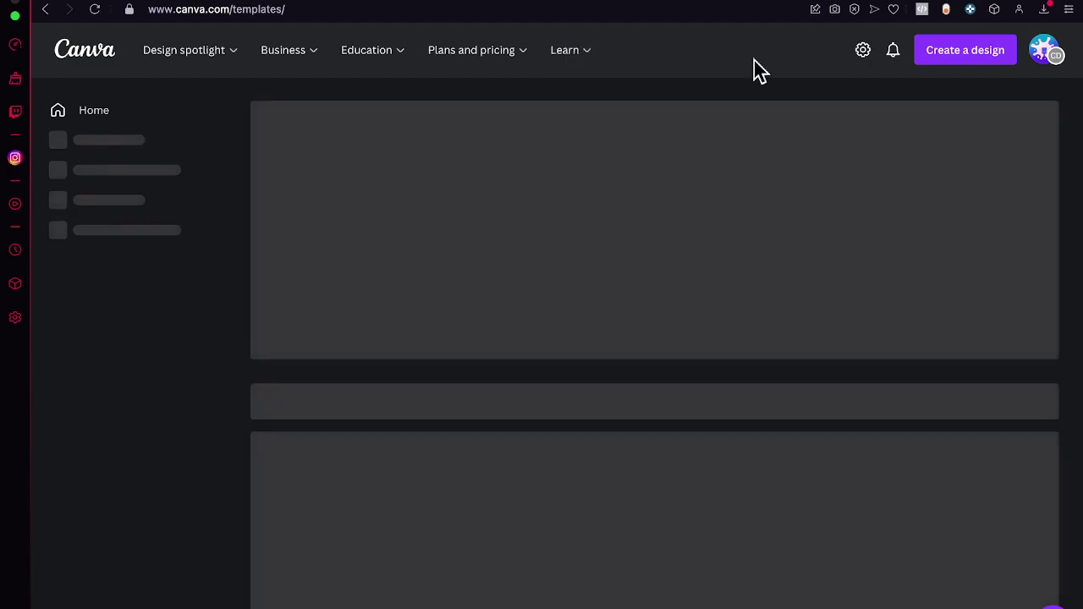
{"action": "scroll", "coordinate": [741, 379], "scroll_direction": "down", "scroll_amount": 2}
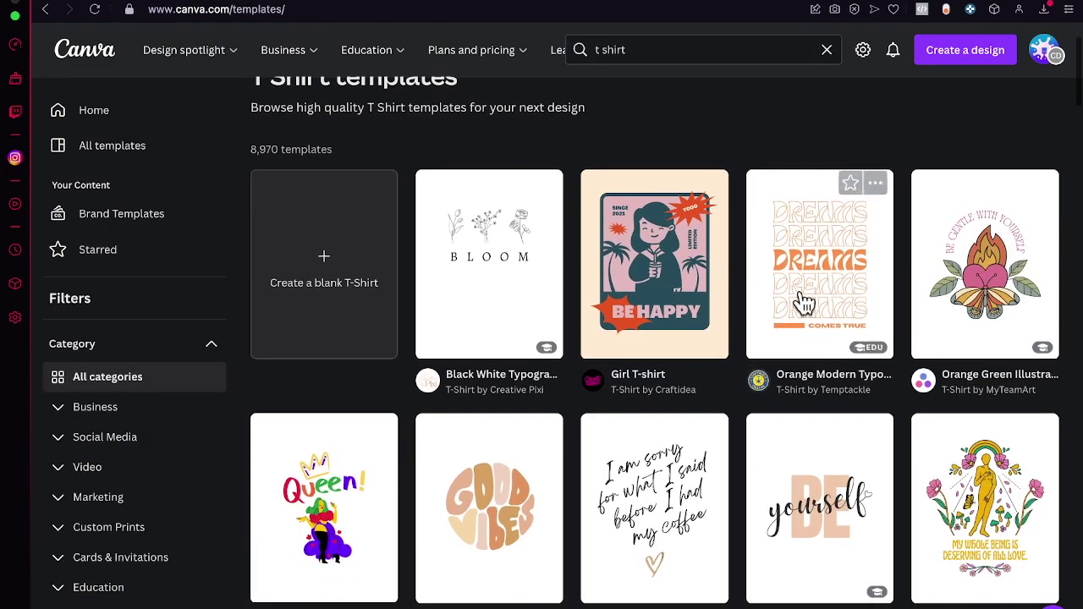
{"action": "scroll", "coordinate": [883, 447], "scroll_direction": "down", "scroll_amount": 3}
{"action": "scroll", "coordinate": [882, 448], "scroll_direction": "down", "scroll_amount": 4}
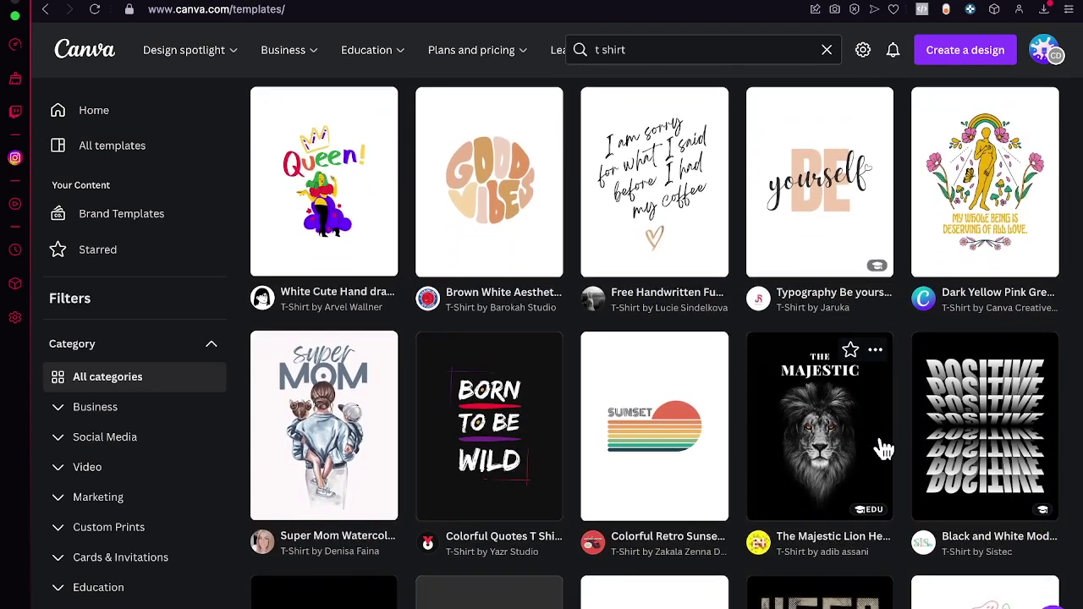
{"action": "left_click", "coordinate": [677, 438]}
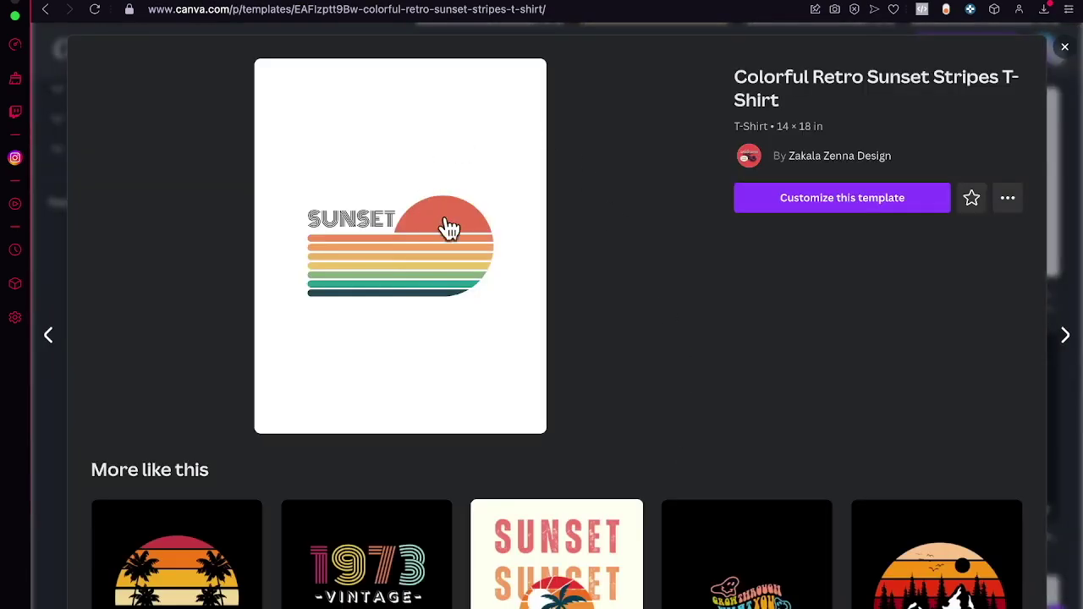
{"action": "left_click", "coordinate": [843, 199]}
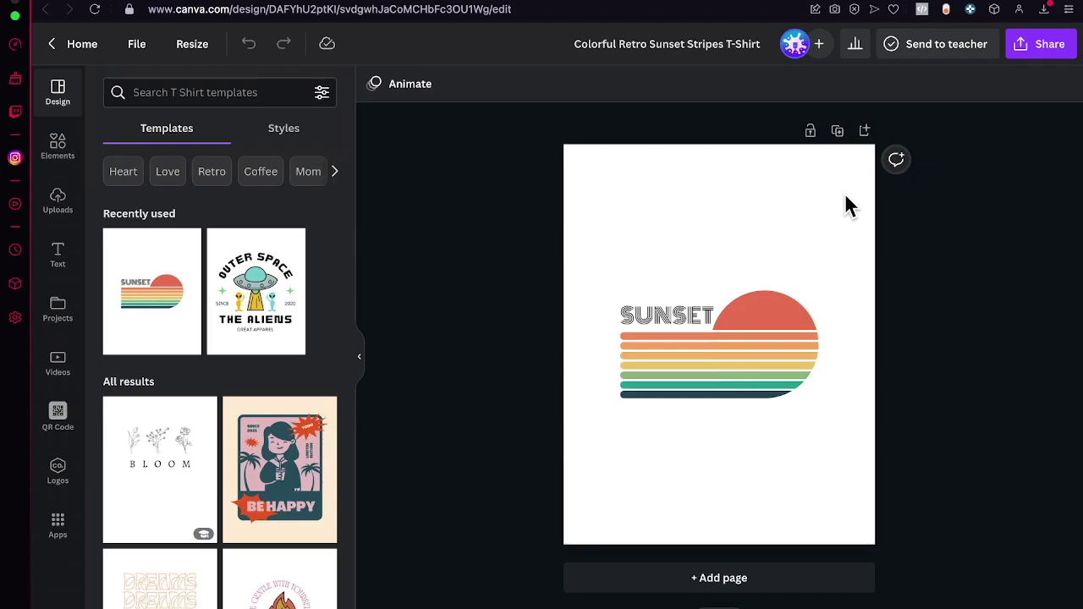
Overwrite the SUNSET text beside the striped sun with MERCH.
{"action": "left_click", "coordinate": [696, 308]}
{"action": "double_click", "coordinate": [681, 313]}
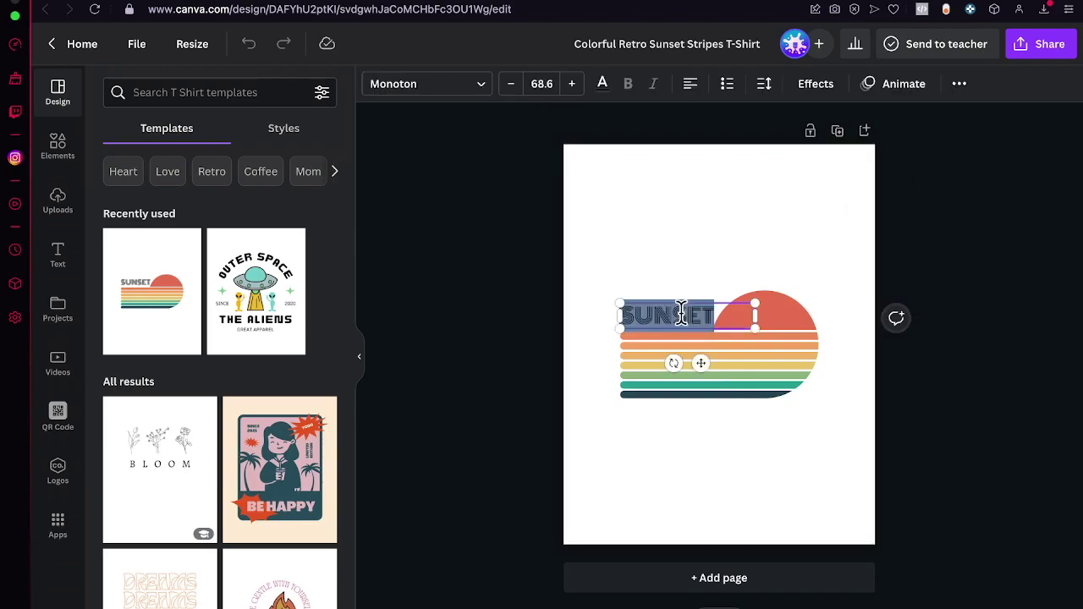
{"action": "type", "text": "MERCH"}
{"action": "left_click", "coordinate": [743, 360]}
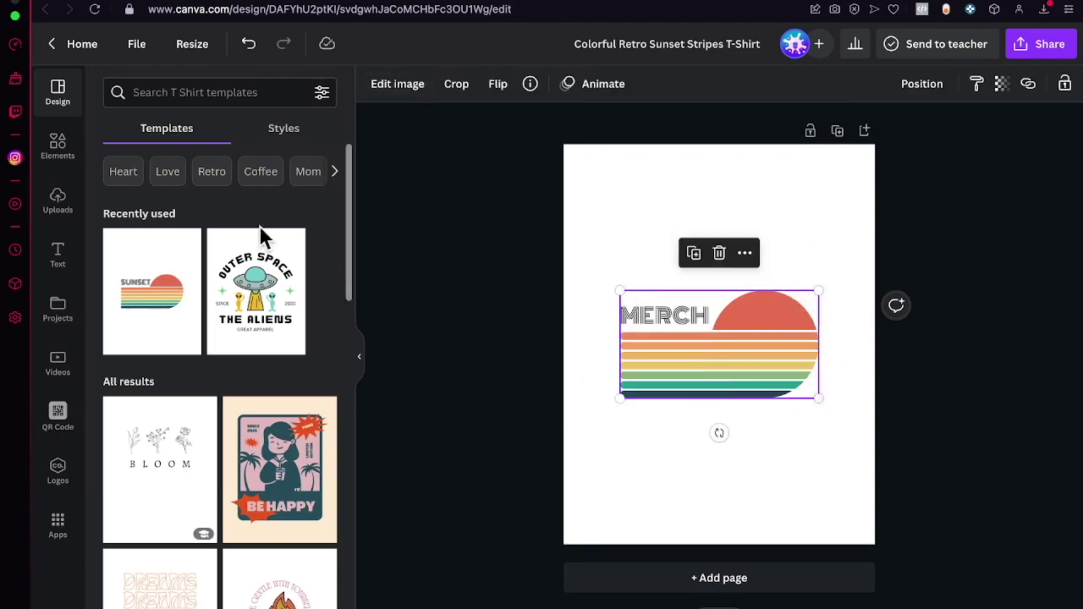
{"action": "left_click", "coordinate": [57, 146]}
Search 'alien' graphics and delete the sunset artwork, the MERCH text and a trial green UFO.
{"action": "left_click", "coordinate": [194, 92]}
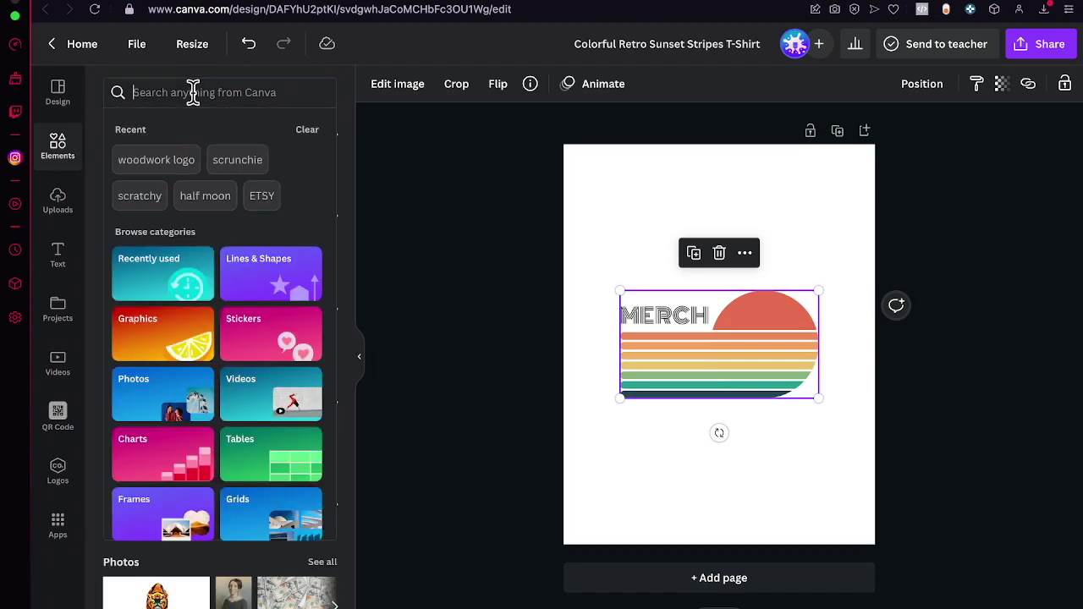
{"action": "type", "text": "alien"}
{"action": "key", "text": "Return"}
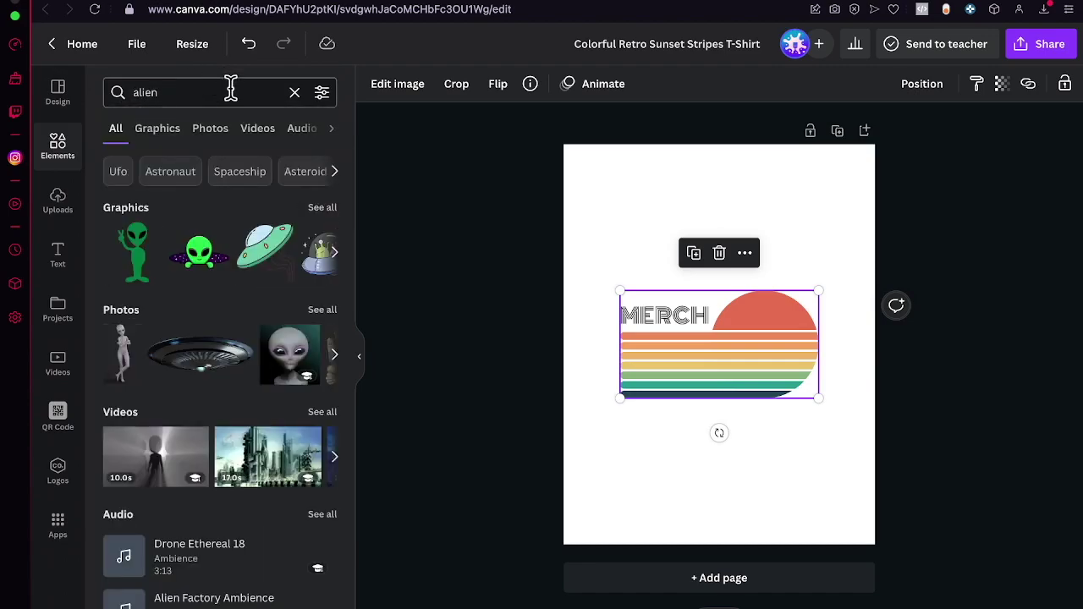
{"action": "left_click", "coordinate": [158, 129]}
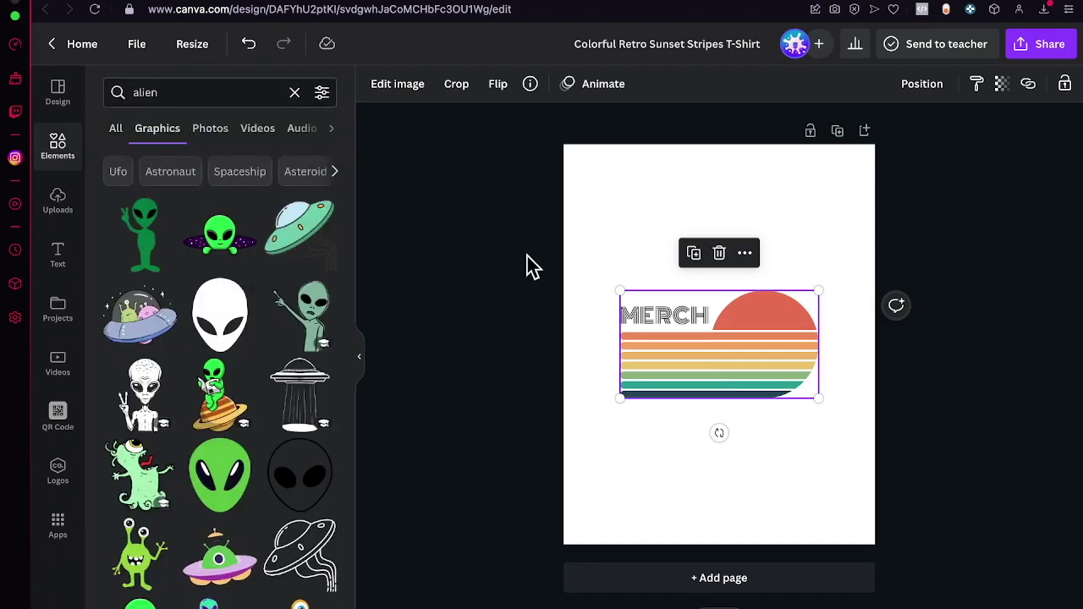
{"action": "key", "text": "Delete"}
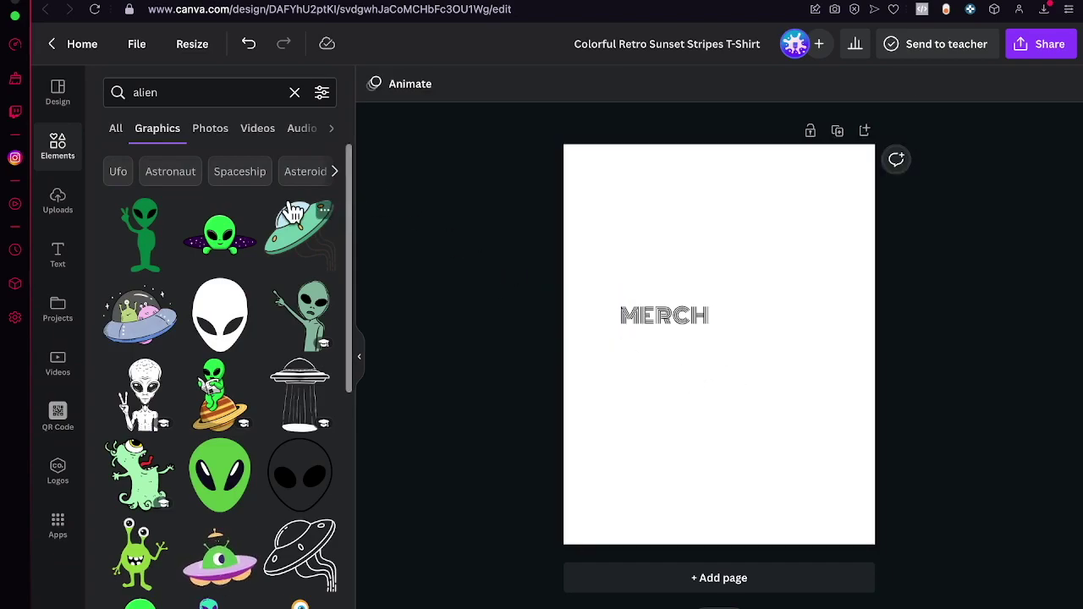
{"action": "left_click", "coordinate": [300, 226]}
{"action": "left_click_drag", "start_coordinate": [689, 338], "coordinate": [724, 339]}
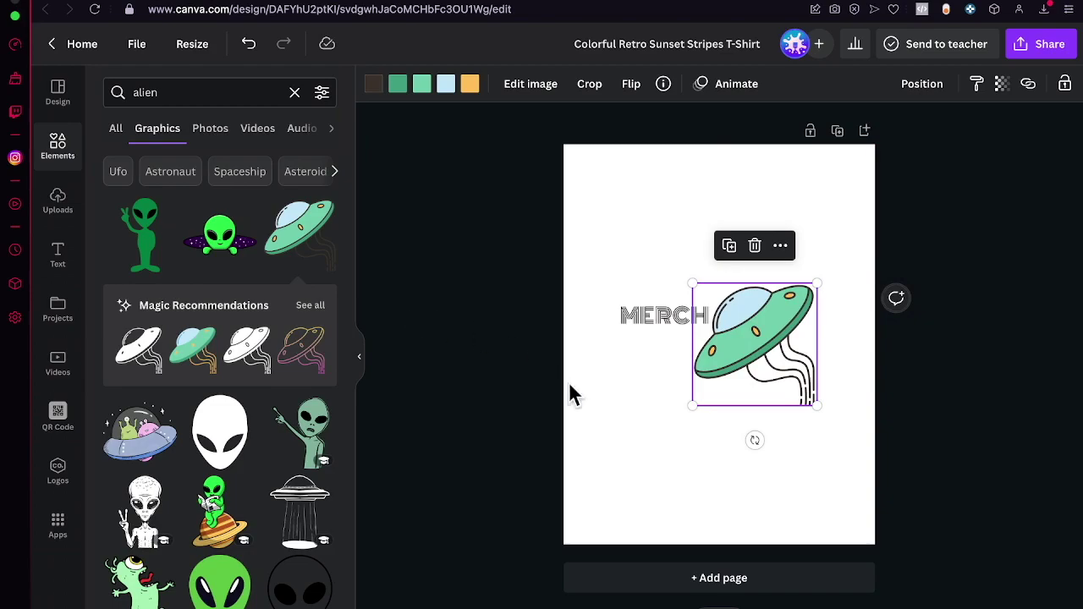
{"action": "left_click_drag", "start_coordinate": [770, 472], "coordinate": [647, 301]}
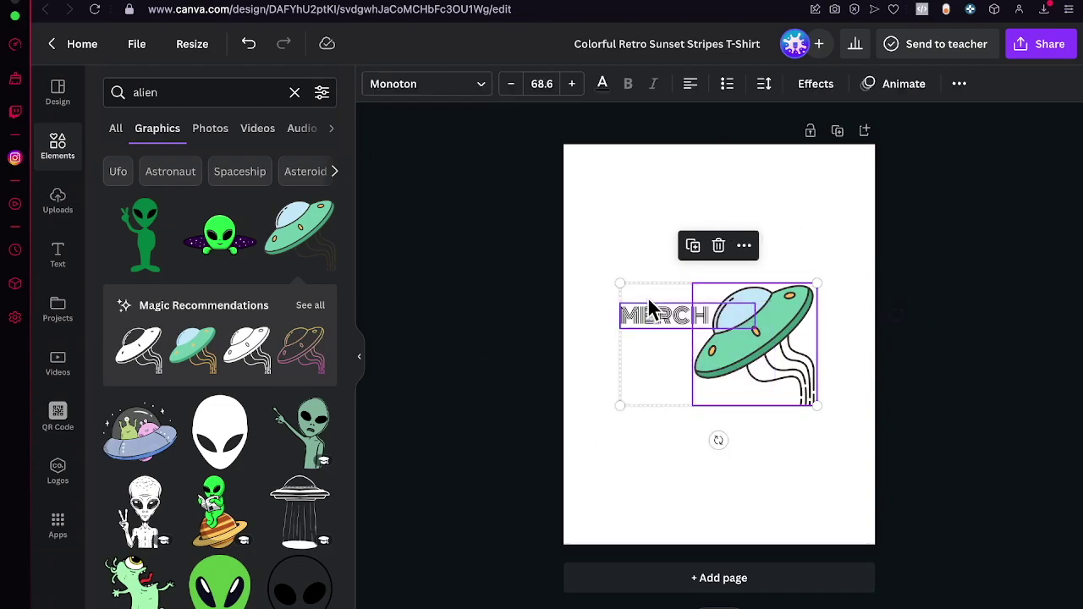
{"action": "key", "text": "Delete"}
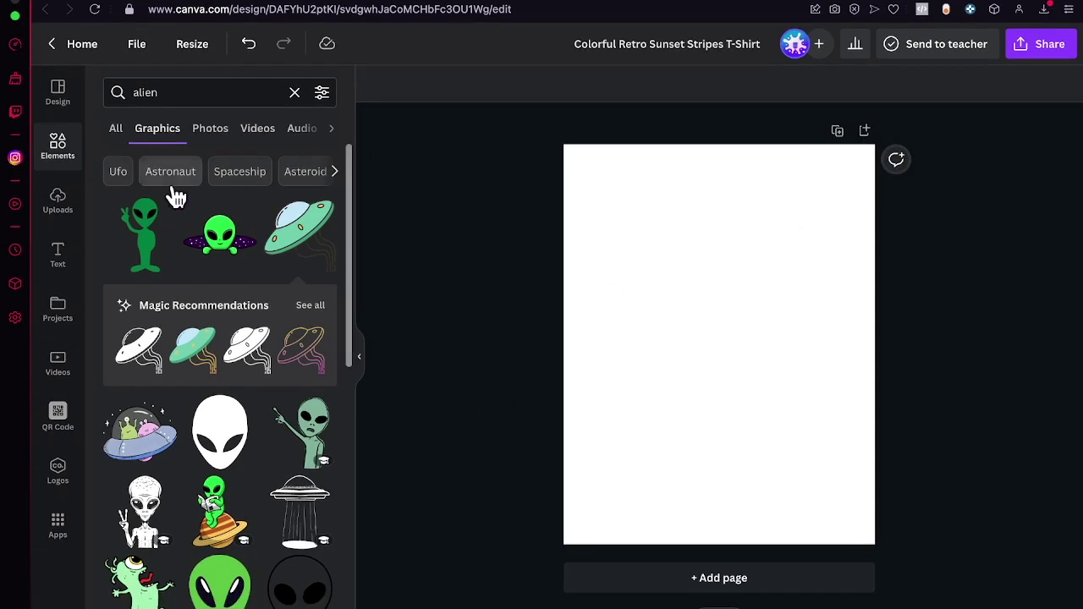
Add the black-and-white UFO beam graphic, enlarge it and centre it on the page.
{"action": "left_click", "coordinate": [296, 512]}
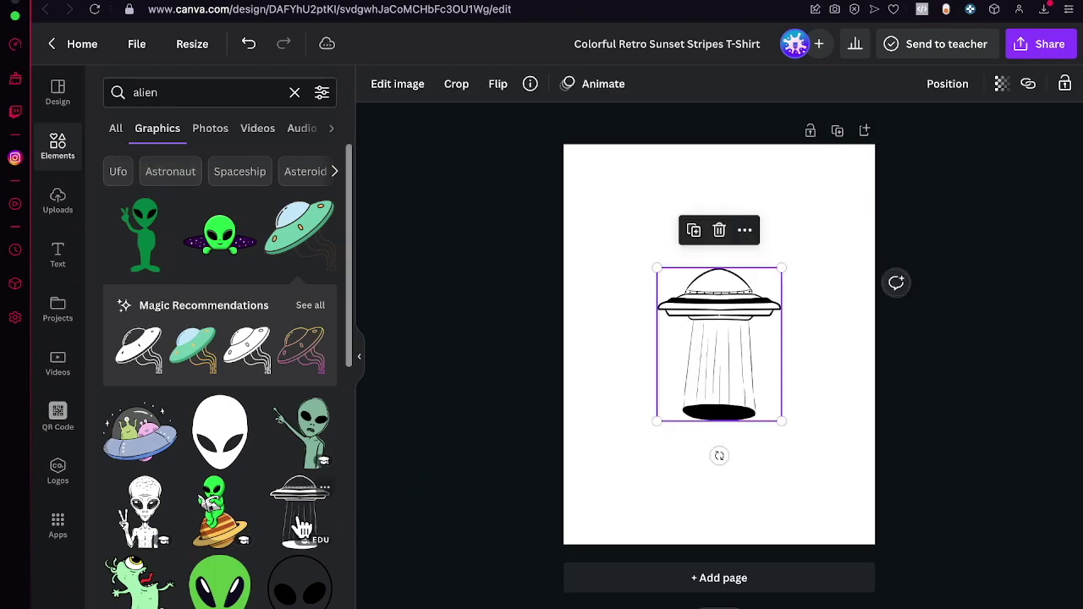
{"action": "mouse_move", "coordinate": [735, 353]}
{"action": "left_mouse_down"}
{"action": "mouse_move", "coordinate": [736, 375]}
{"action": "mouse_move", "coordinate": [735, 338]}
{"action": "mouse_move", "coordinate": [736, 359]}
{"action": "left_mouse_up"}
{"action": "right_click", "coordinate": [736, 359]}
{"action": "left_click", "coordinate": [728, 330]}
{"action": "key", "text": "super+z"}
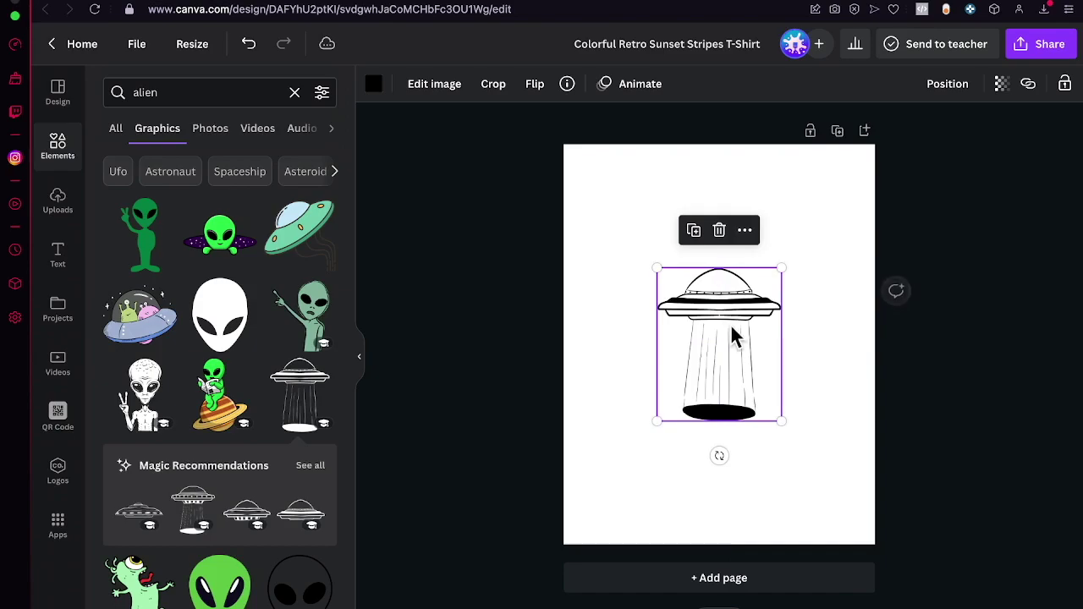
{"action": "left_click_drag", "start_coordinate": [784, 423], "coordinate": [832, 505]}
{"action": "left_click_drag", "start_coordinate": [766, 420], "coordinate": [744, 393]}
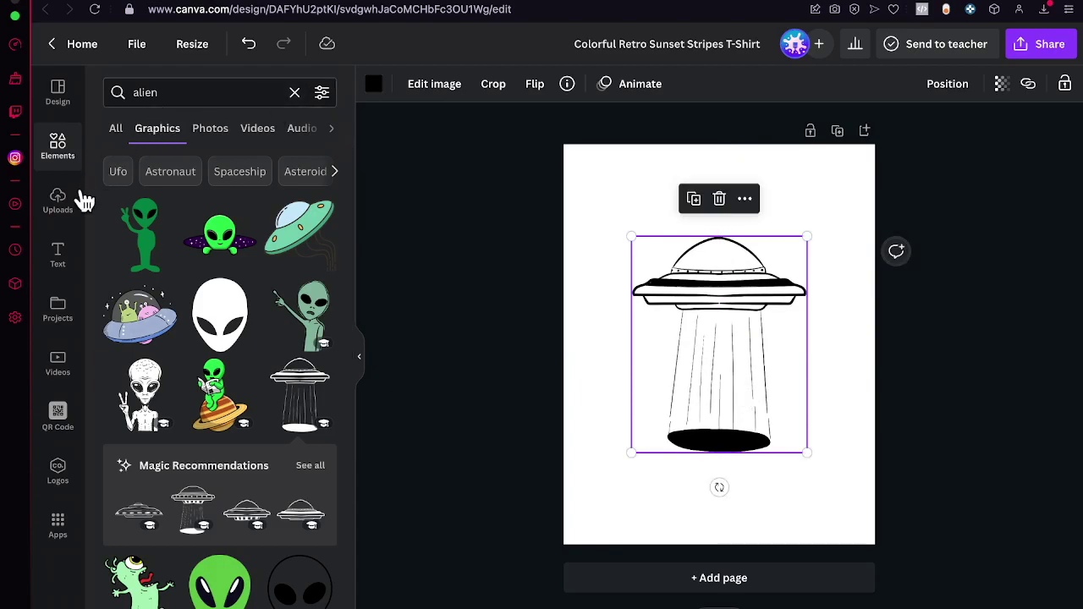
Add a 'U.F.O.' subheading caption just below the UFO beam graphic.
{"action": "left_click", "coordinate": [61, 254]}
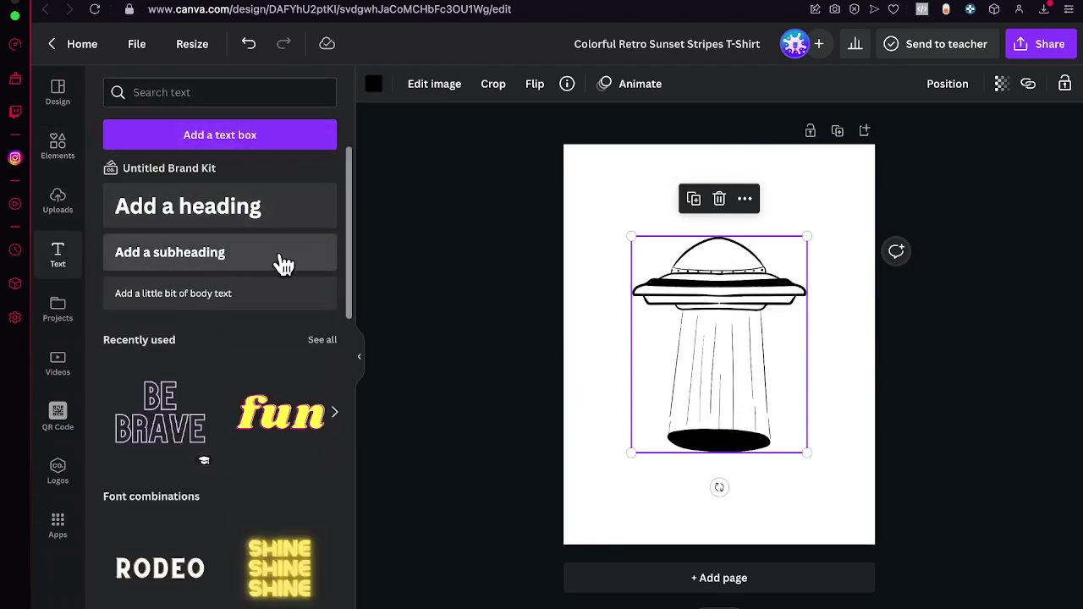
{"action": "scroll", "coordinate": [262, 495], "scroll_direction": "down", "scroll_amount": 3}
{"action": "scroll", "coordinate": [254, 474], "scroll_direction": "up", "scroll_amount": 3}
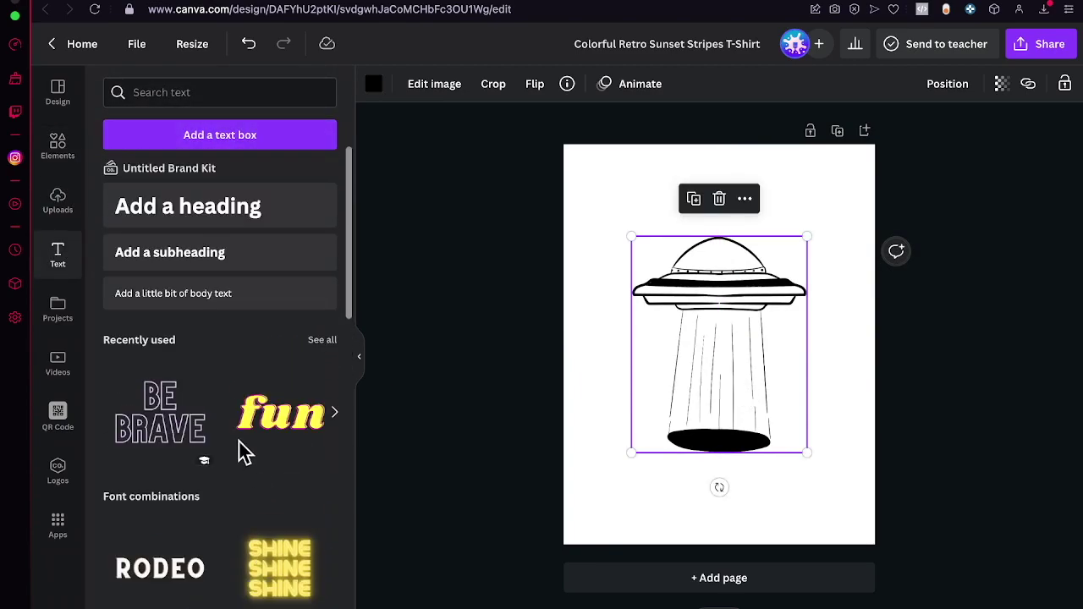
{"action": "left_click", "coordinate": [166, 258]}
{"action": "type", "text": "U"}
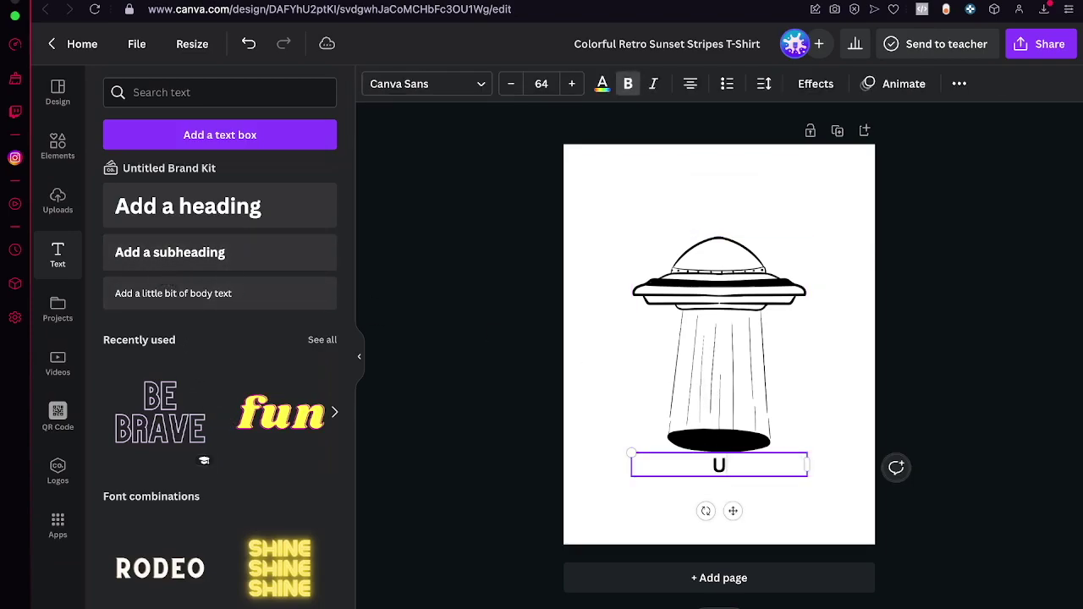
{"action": "type", "text": ".F.O"}
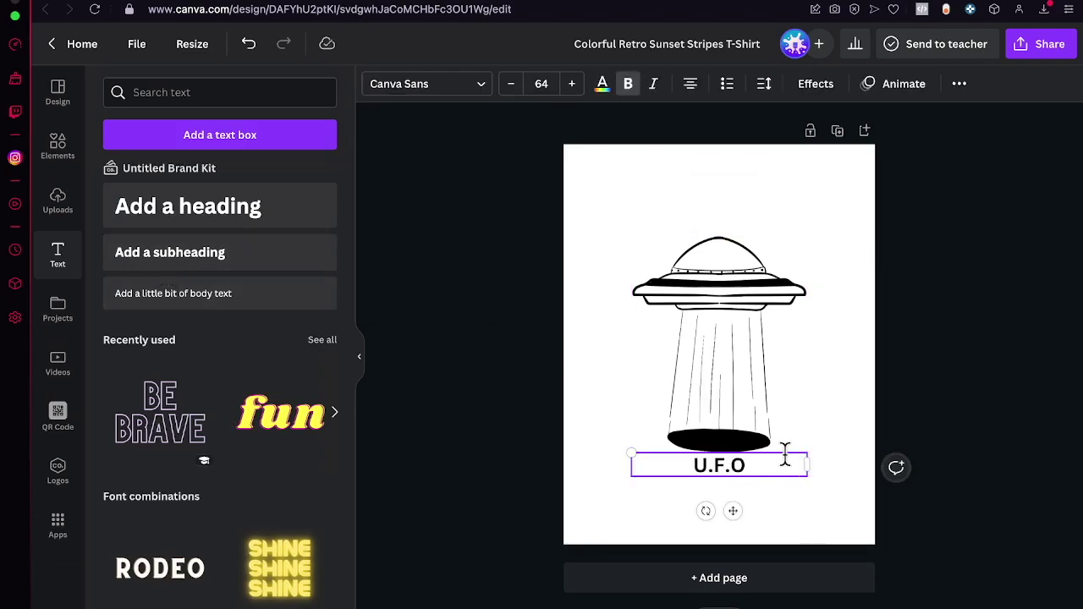
{"action": "left_click", "coordinate": [1058, 440]}
{"action": "left_click_drag", "start_coordinate": [741, 467], "coordinate": [742, 481]}
{"action": "type", "text": "."}
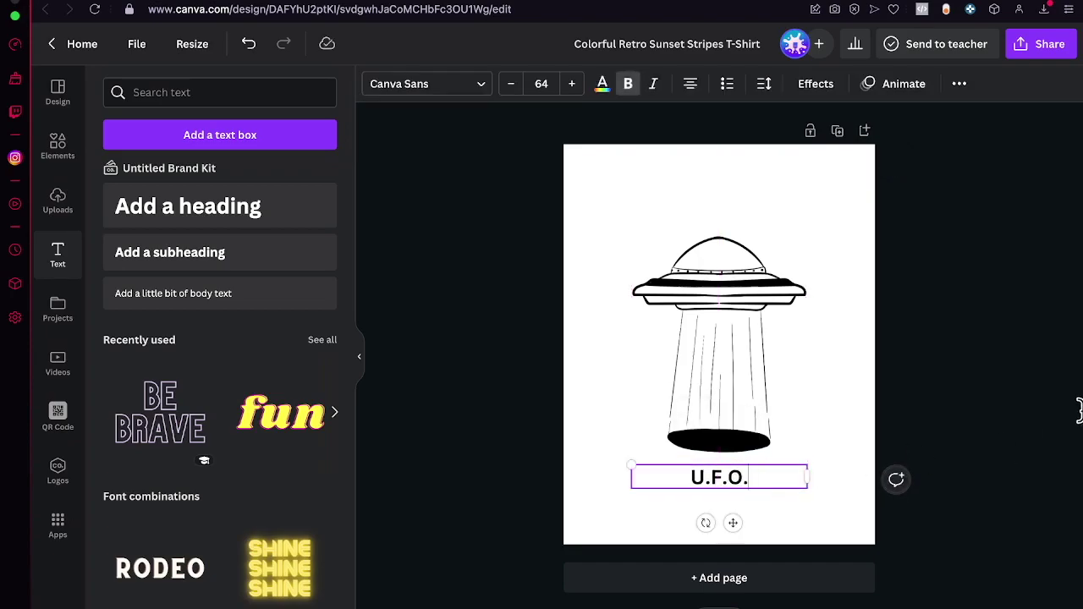
{"action": "left_click", "coordinate": [990, 442]}
{"action": "left_click", "coordinate": [716, 484]}
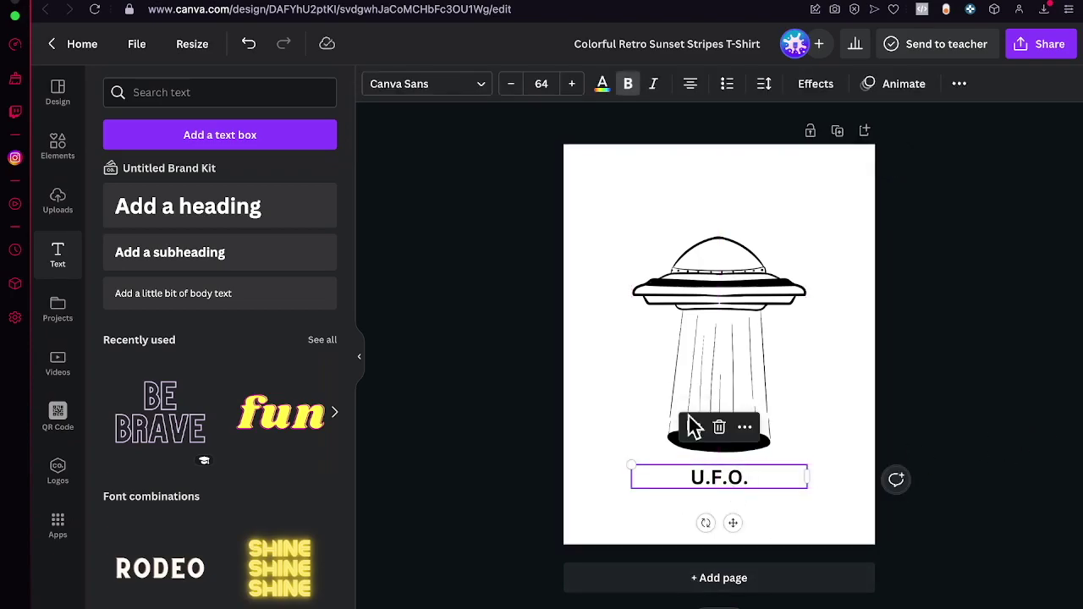
Apply the Hollow text effect to the U.F.O. caption and nudge it into place.
{"action": "left_click", "coordinate": [479, 87]}
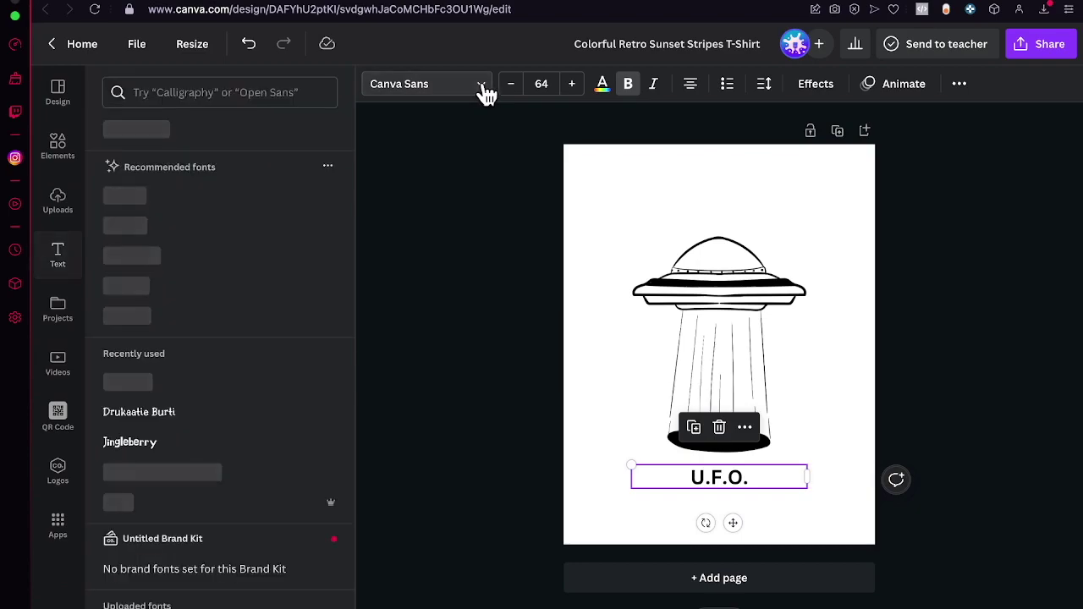
{"action": "left_click", "coordinate": [817, 85]}
{"action": "left_click", "coordinate": [162, 290]}
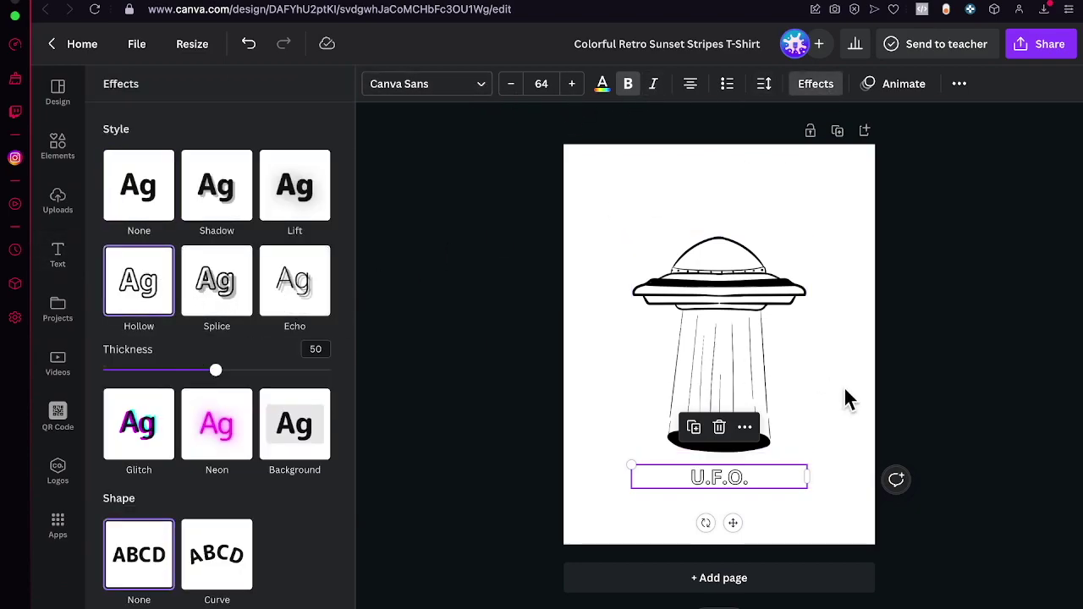
{"action": "key", "text": "Escape"}
{"action": "mouse_move", "coordinate": [732, 525]}
{"action": "left_mouse_down"}
{"action": "mouse_move", "coordinate": [737, 515]}
{"action": "mouse_move", "coordinate": [734, 524]}
{"action": "left_mouse_up"}
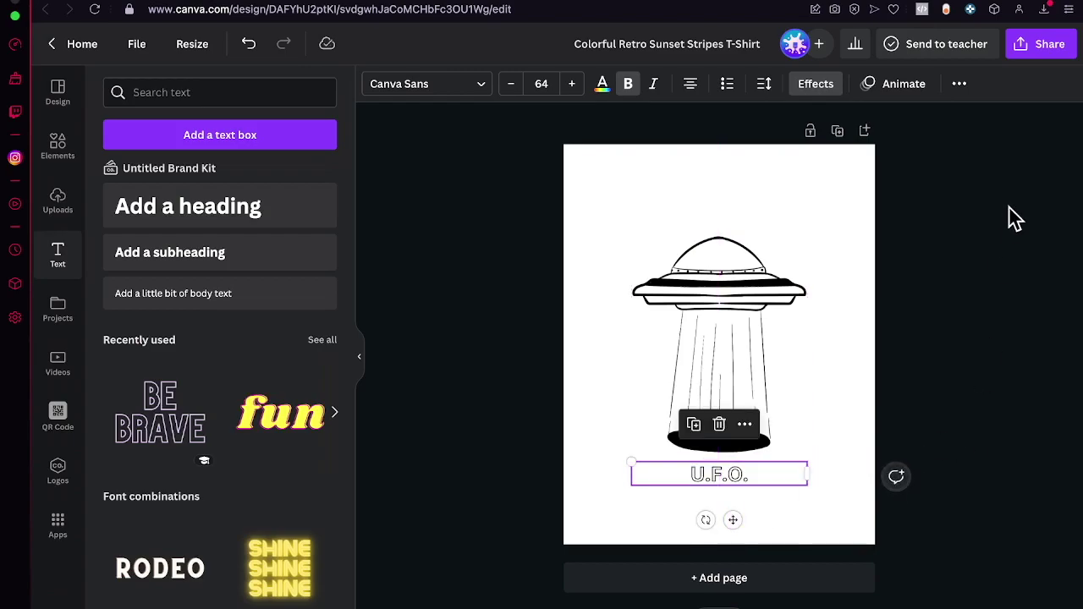
{"action": "left_click", "coordinate": [1011, 217]}
{"action": "left_click", "coordinate": [1046, 44]}
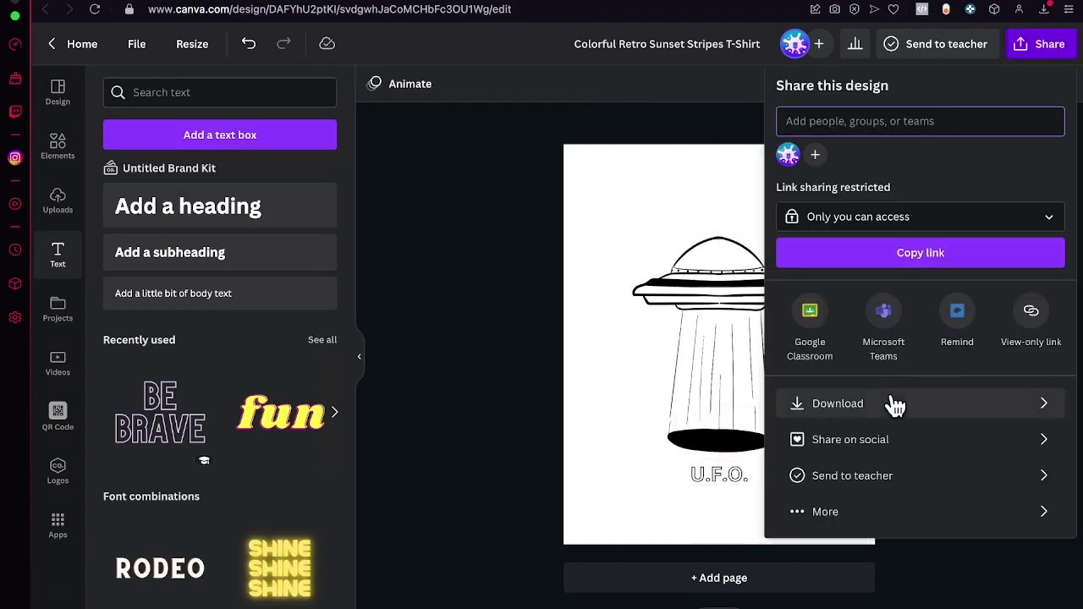
Download the design as a transparent-background PNG at 2,139 × 2,750 px (size 1.375).
{"action": "left_click", "coordinate": [824, 404]}
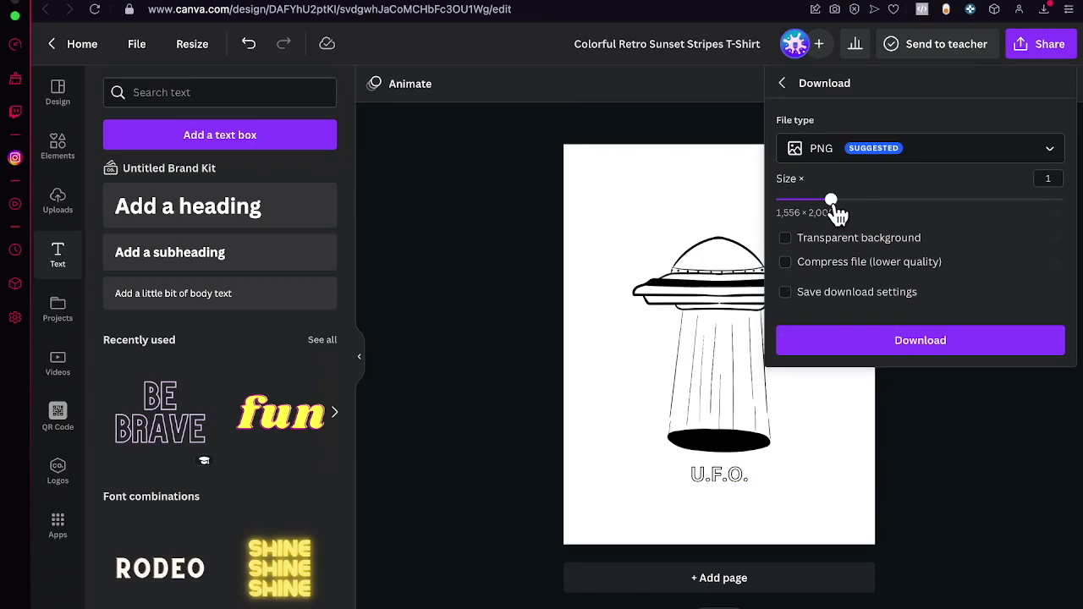
{"action": "left_click_drag", "start_coordinate": [831, 200], "coordinate": [872, 200]}
{"action": "left_click", "coordinate": [827, 243]}
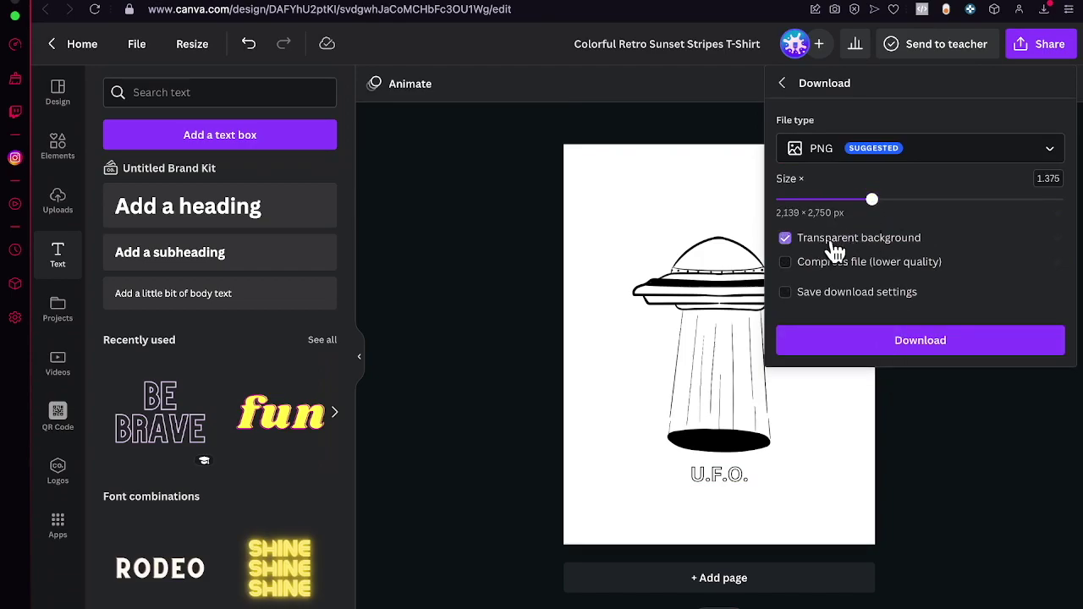
{"action": "left_click", "coordinate": [954, 340]}
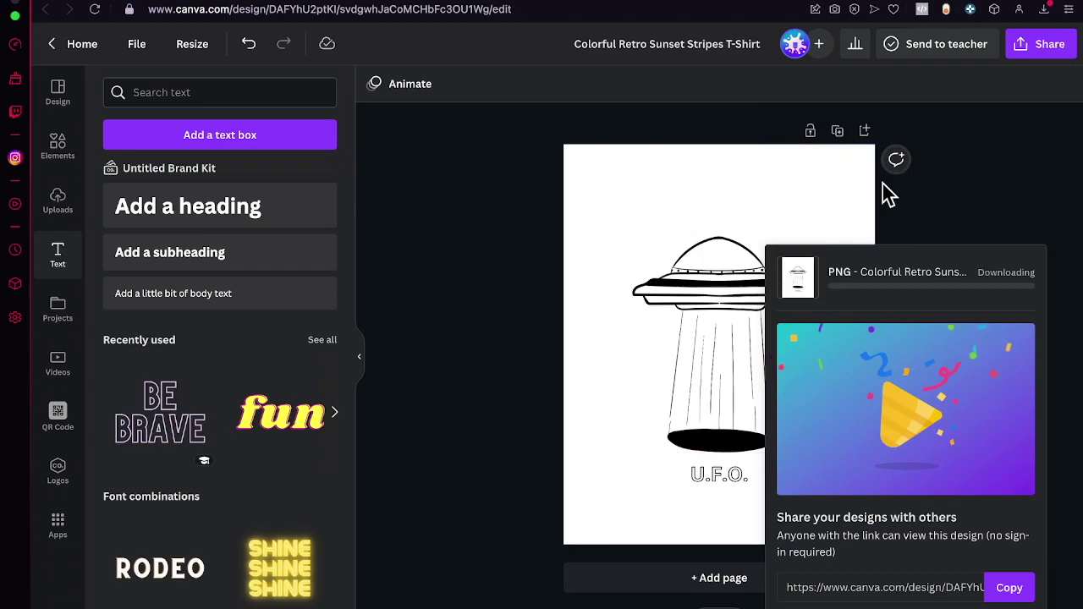
{"action": "key", "text": "ctrl+Tab"}
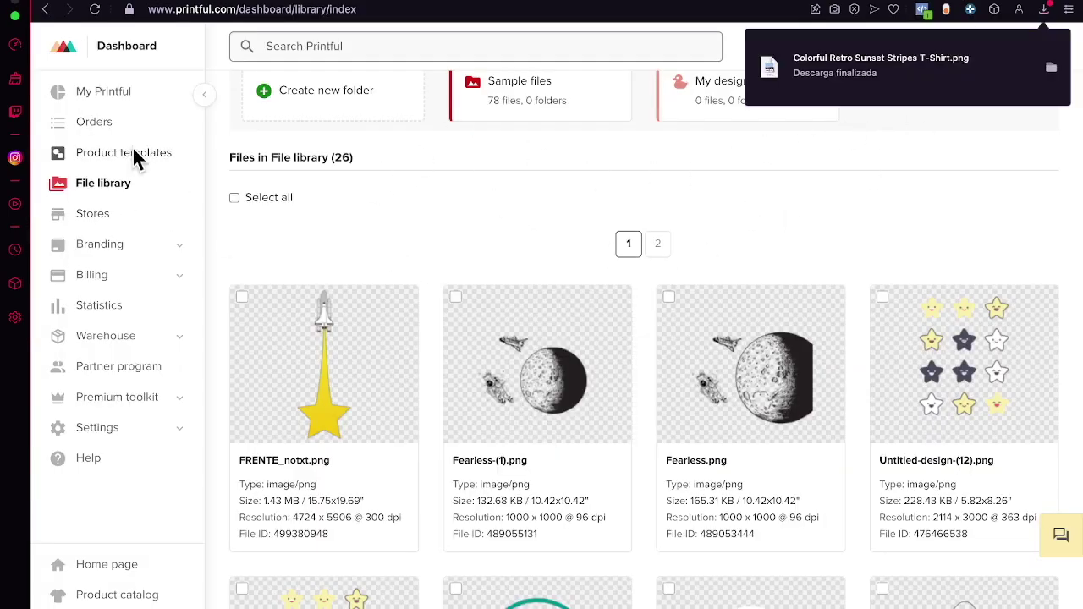
Create a new product template and browse All men's clothing down to the cotton T-shirts.
{"action": "left_click", "coordinate": [160, 159]}
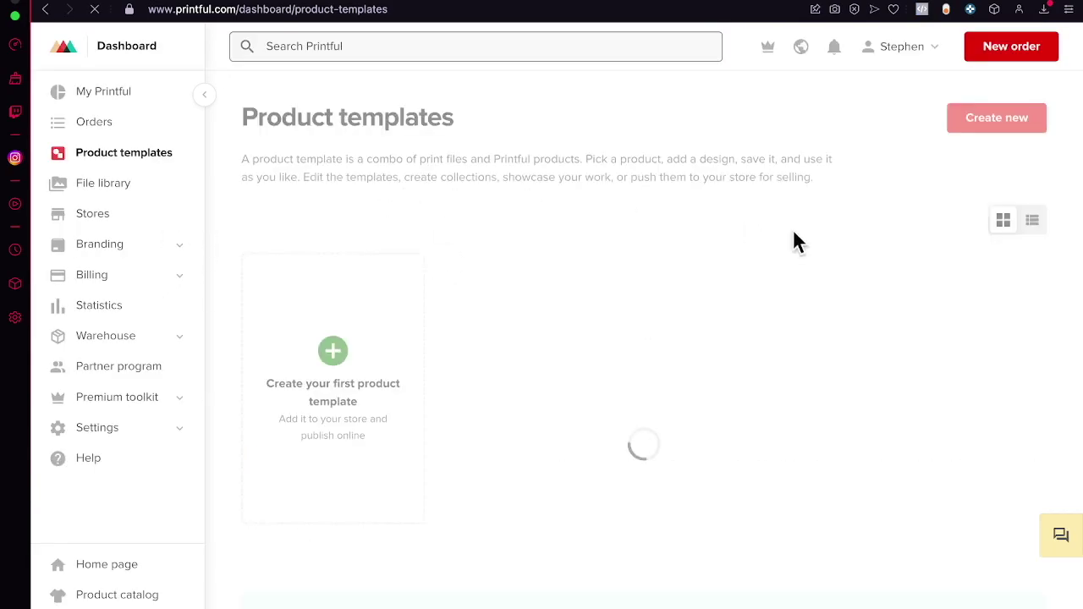
{"action": "left_click", "coordinate": [997, 118]}
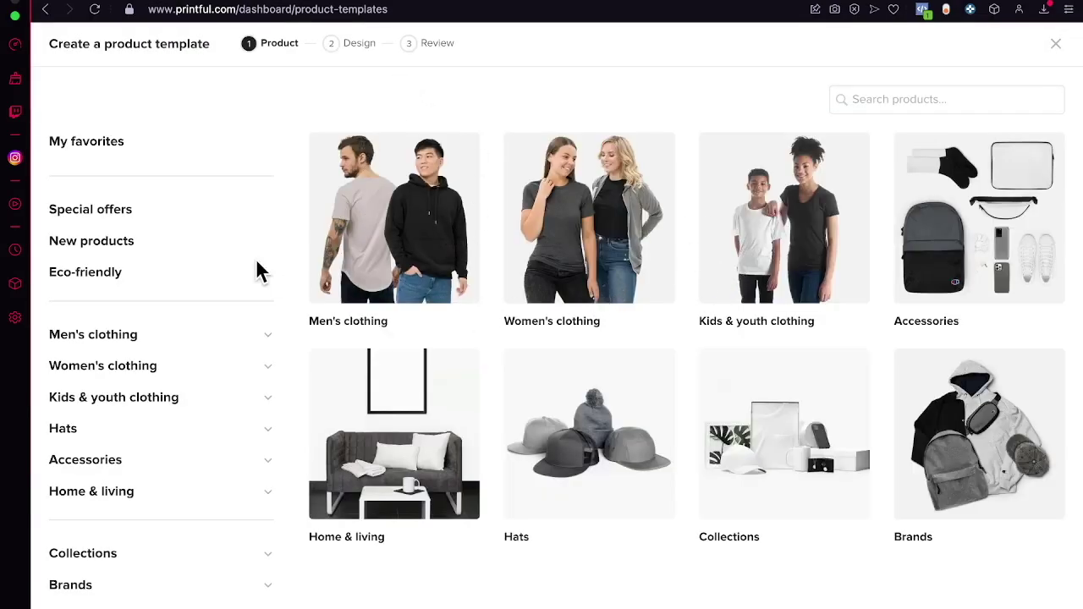
{"action": "left_click", "coordinate": [129, 335]}
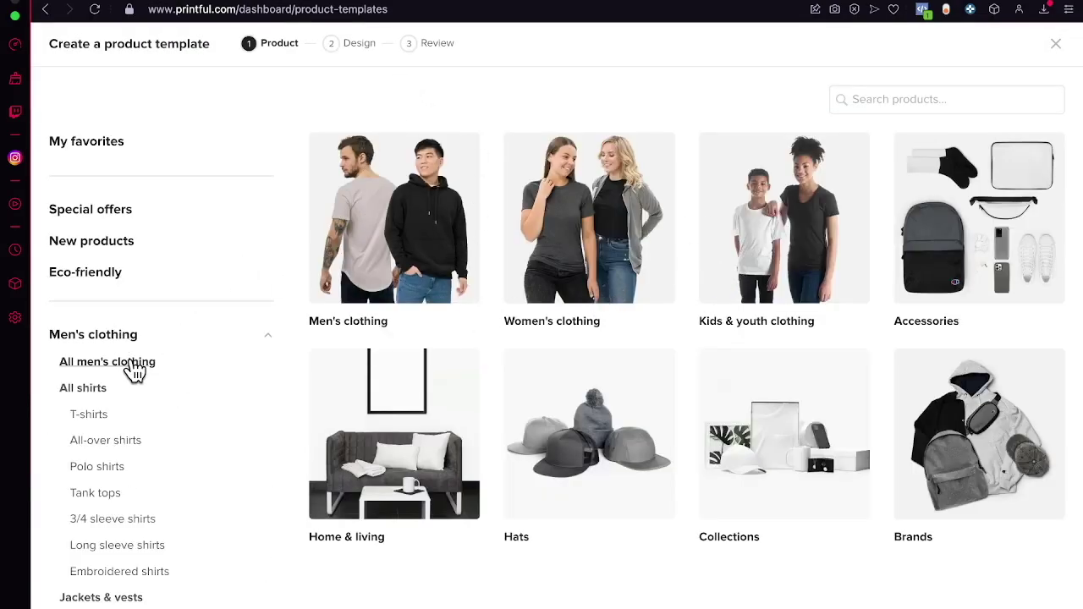
{"action": "left_click", "coordinate": [134, 364]}
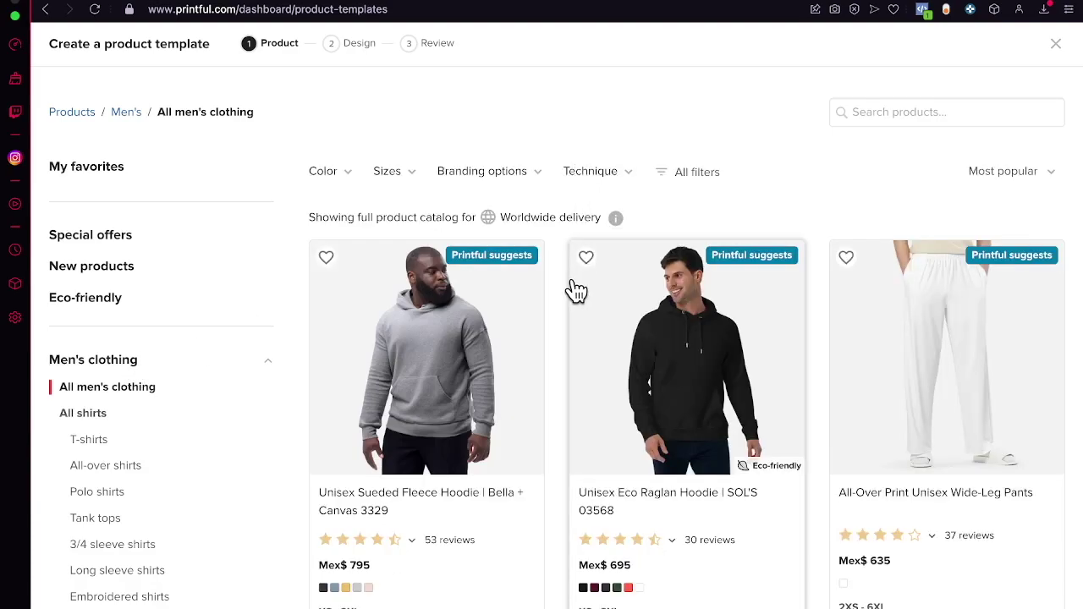
{"action": "scroll", "coordinate": [581, 386], "scroll_direction": "down", "scroll_amount": 12}
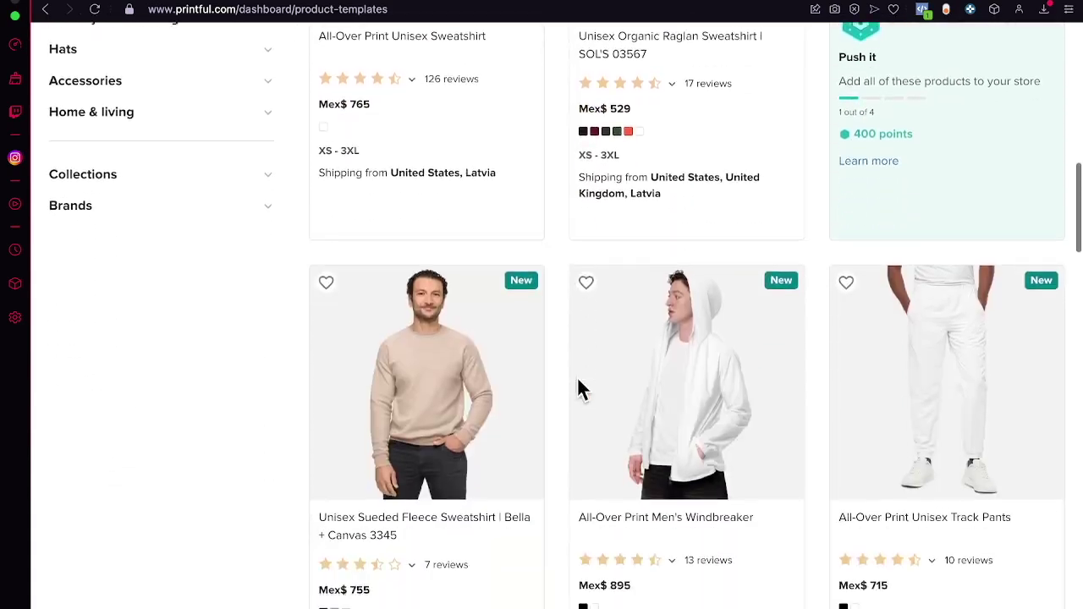
{"action": "scroll", "coordinate": [580, 386], "scroll_direction": "down", "scroll_amount": 6}
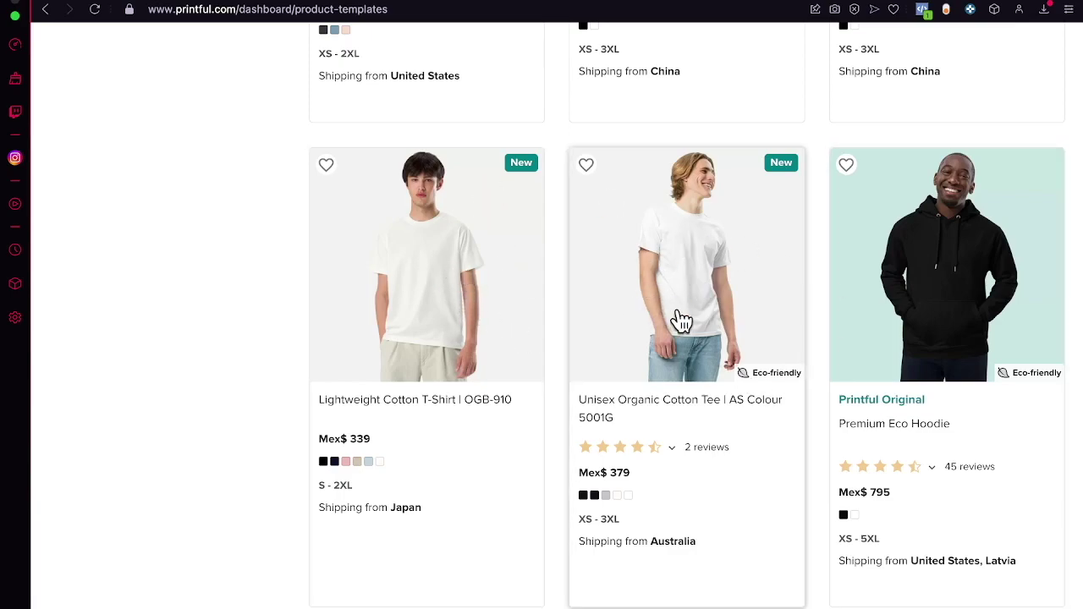
Choose the Lightweight Cotton T-Shirt in white, light blue, tan and dusty pink, dropping black.
{"action": "left_click", "coordinate": [438, 346]}
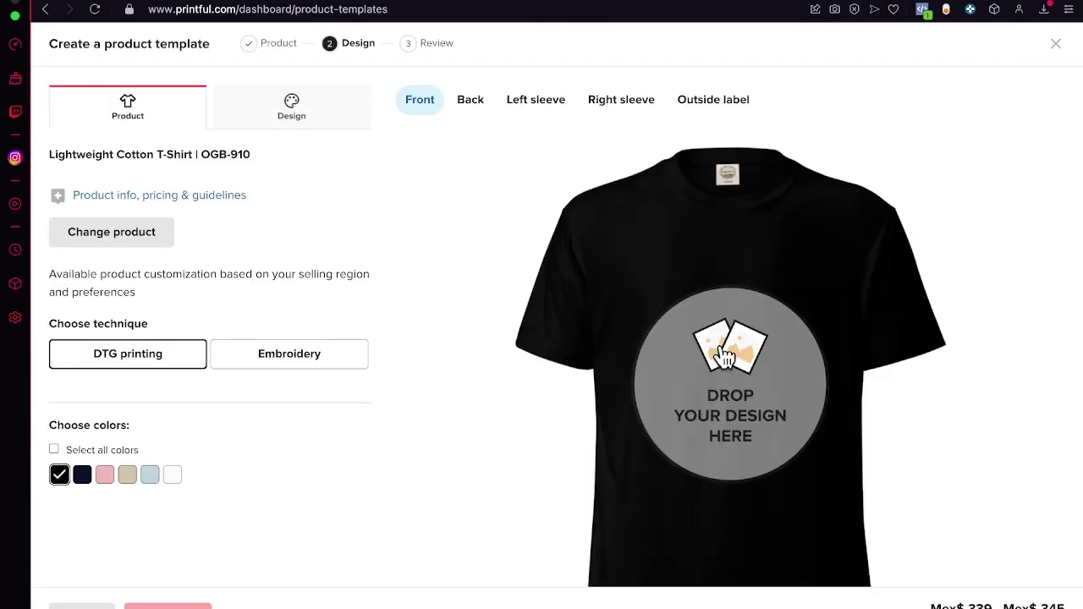
{"action": "left_click", "coordinate": [172, 475]}
{"action": "left_click", "coordinate": [150, 474]}
{"action": "left_click", "coordinate": [127, 475]}
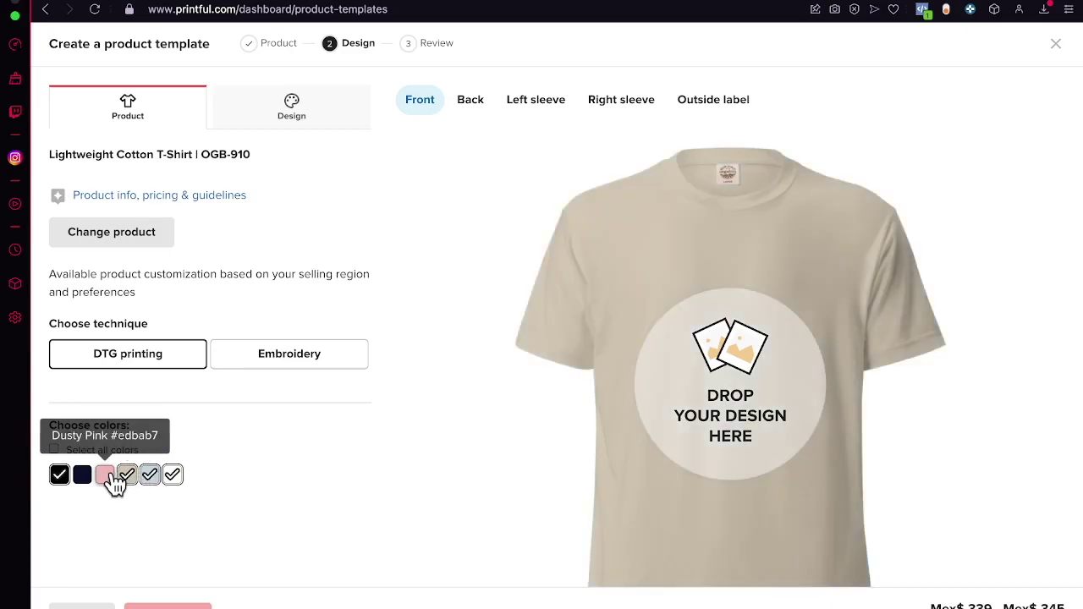
{"action": "left_click", "coordinate": [105, 475]}
{"action": "left_click", "coordinate": [59, 476]}
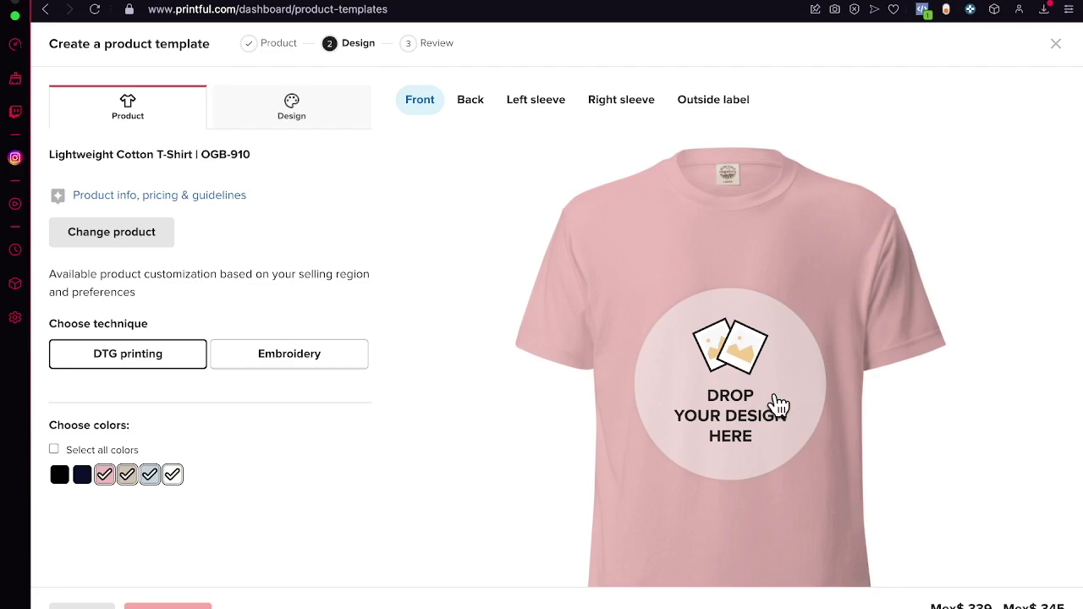
{"action": "left_click", "coordinate": [599, 398]}
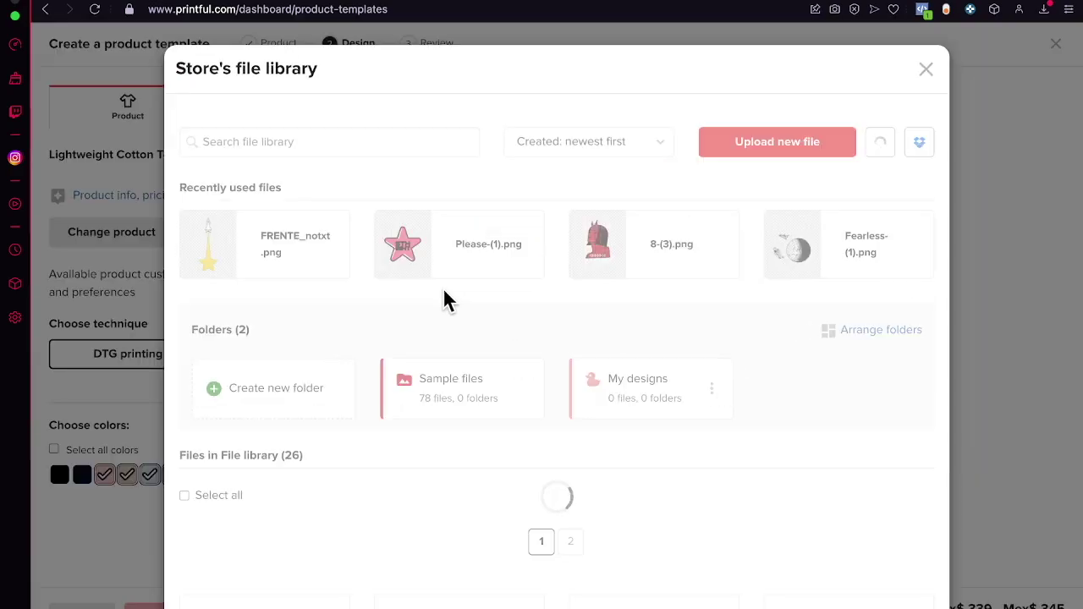
Upload the downloaded Canva PNG and apply FRENTE_notxt.png to the shirt front.
{"action": "left_click", "coordinate": [781, 145]}
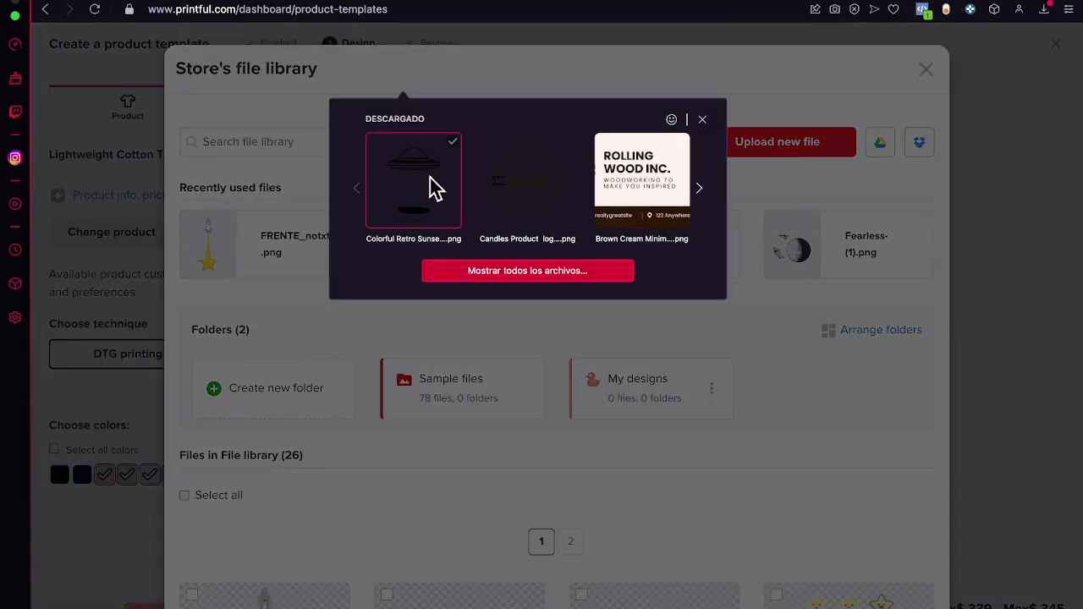
{"action": "left_click", "coordinate": [390, 186]}
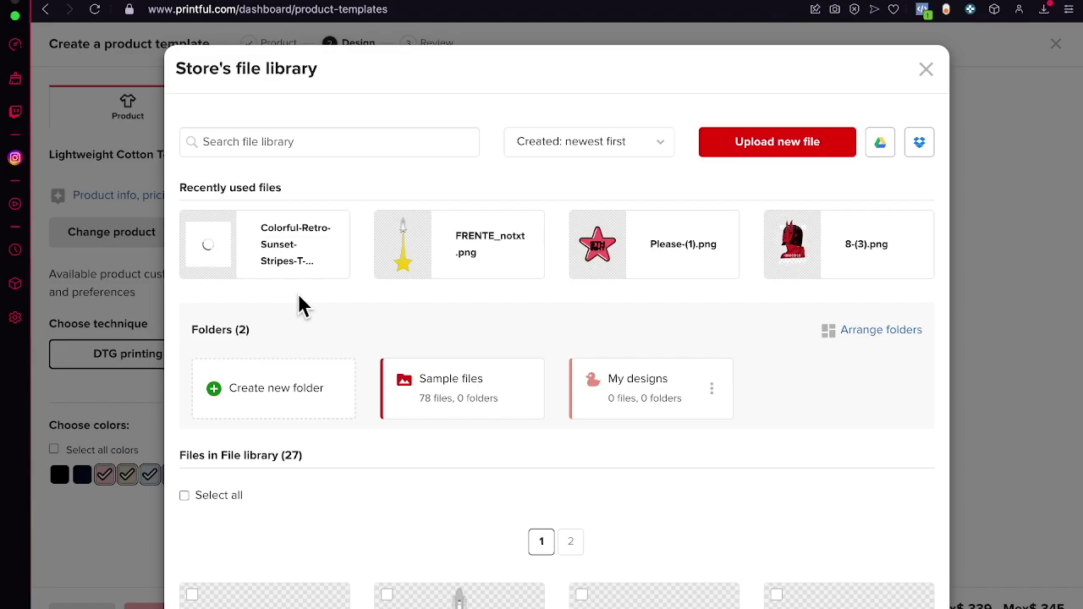
{"action": "mouse_move", "coordinate": [292, 276]}
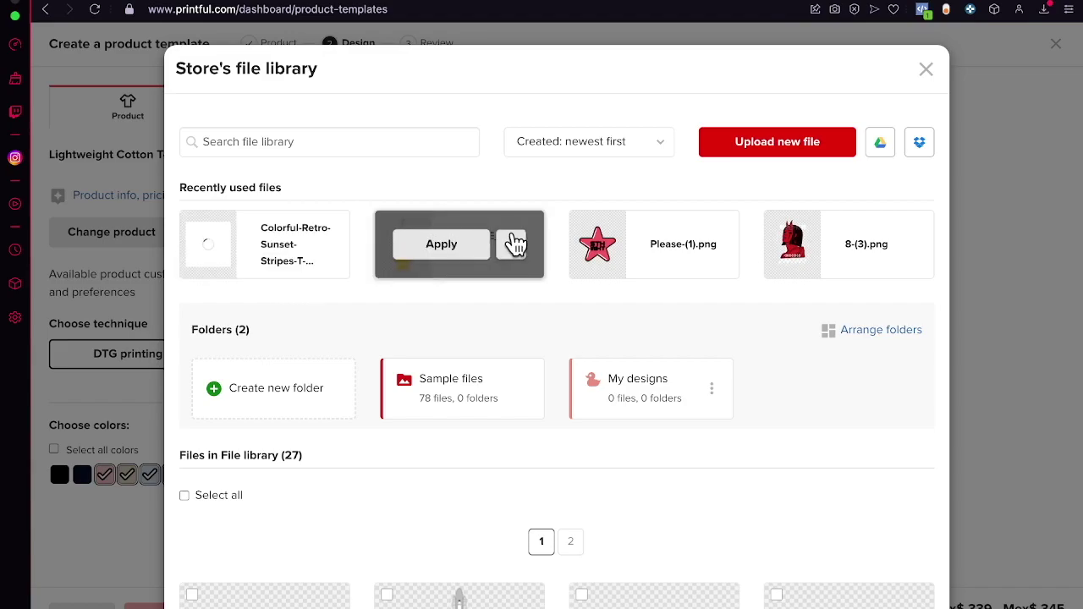
{"action": "mouse_move", "coordinate": [452, 235]}
{"action": "left_click", "coordinate": [452, 252]}
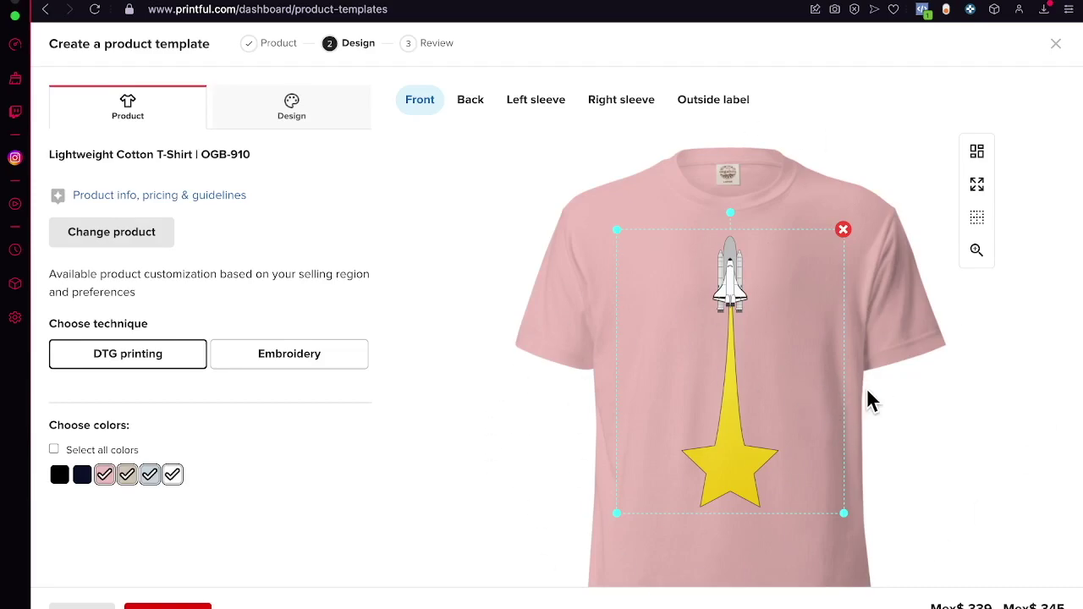
{"action": "key", "text": "ctrl+Tab"}
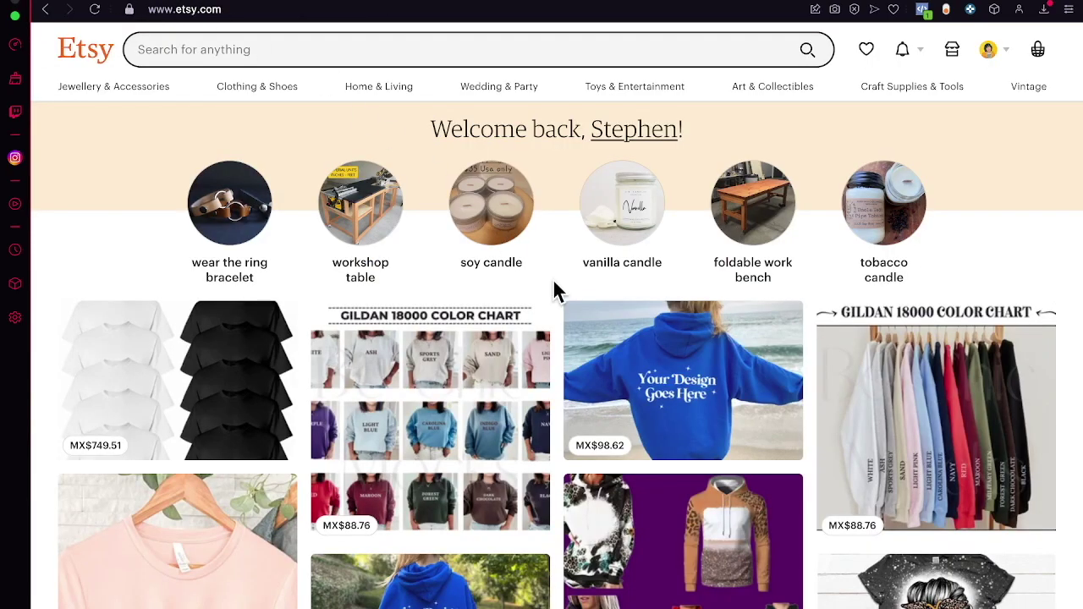
{"action": "scroll", "coordinate": [536, 423], "scroll_direction": "down", "scroll_amount": 4}
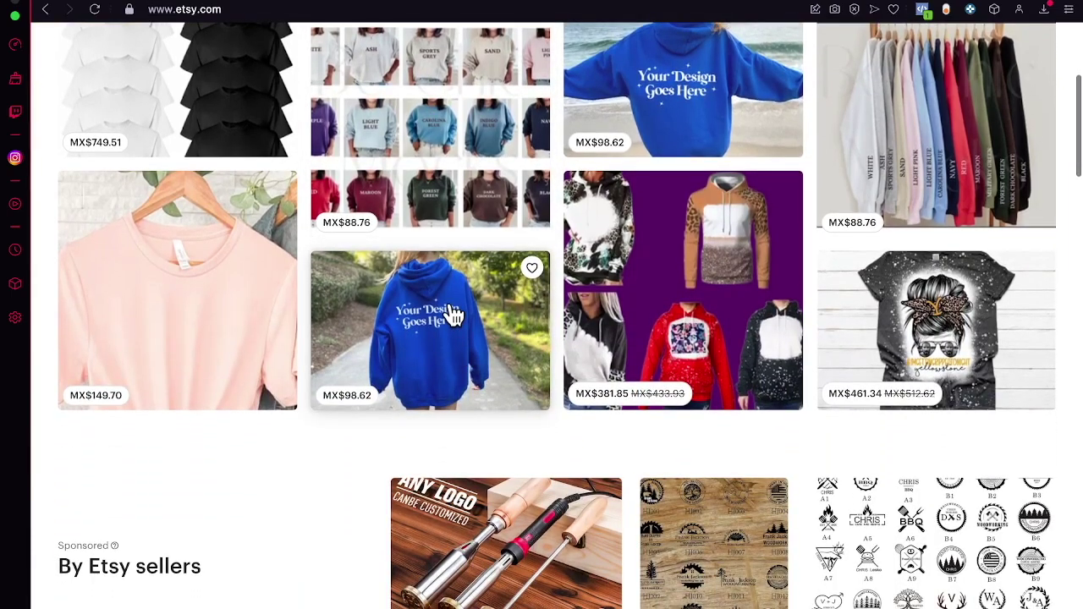
{"action": "left_click", "coordinate": [933, 333]}
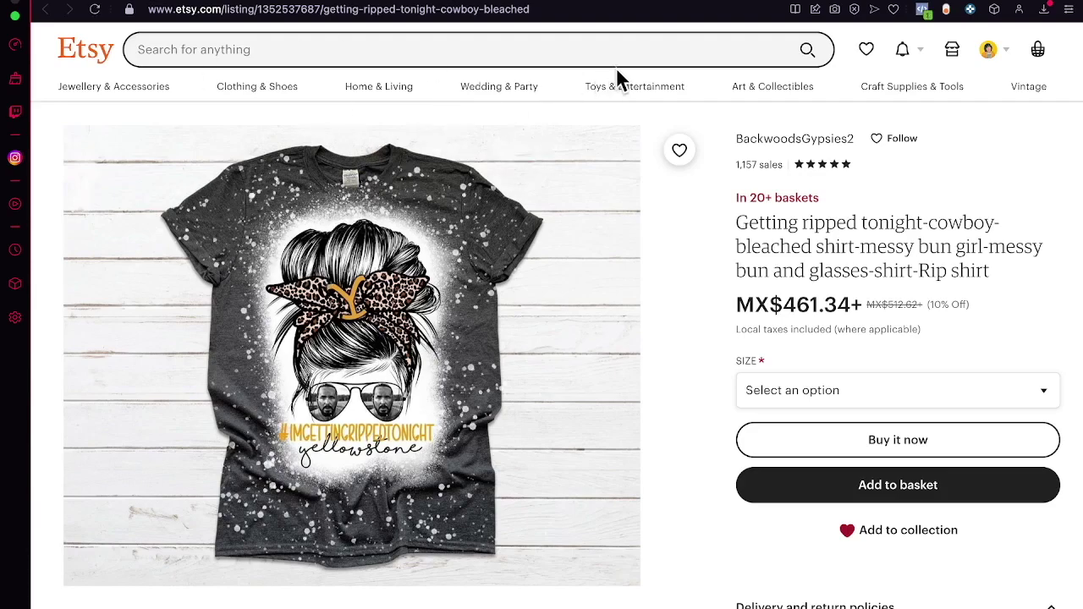
{"action": "mouse_move", "coordinate": [877, 5]}
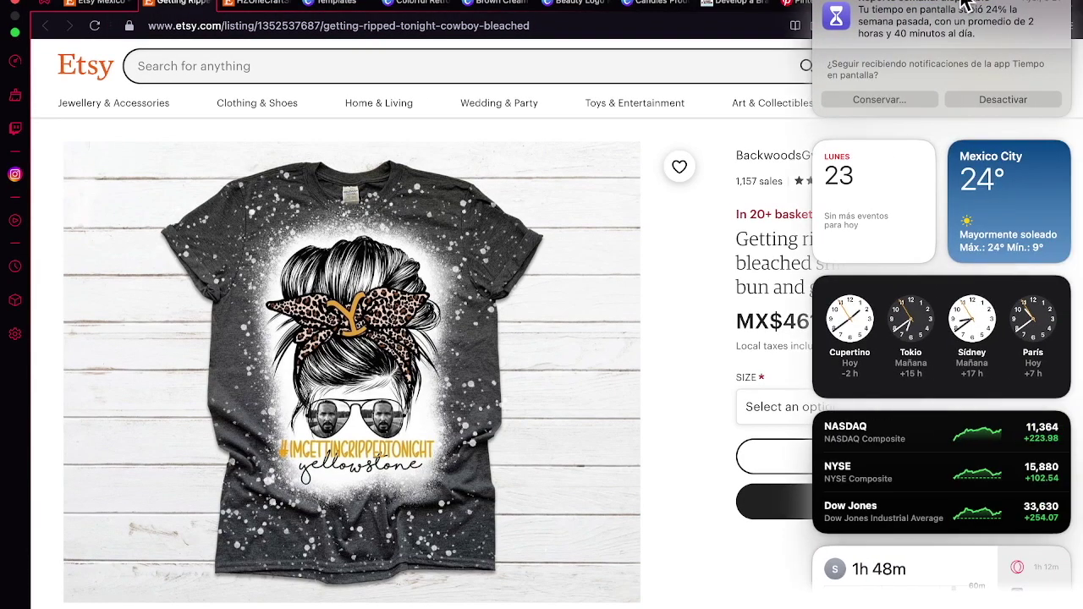
{"action": "left_click", "coordinate": [973, 5]}
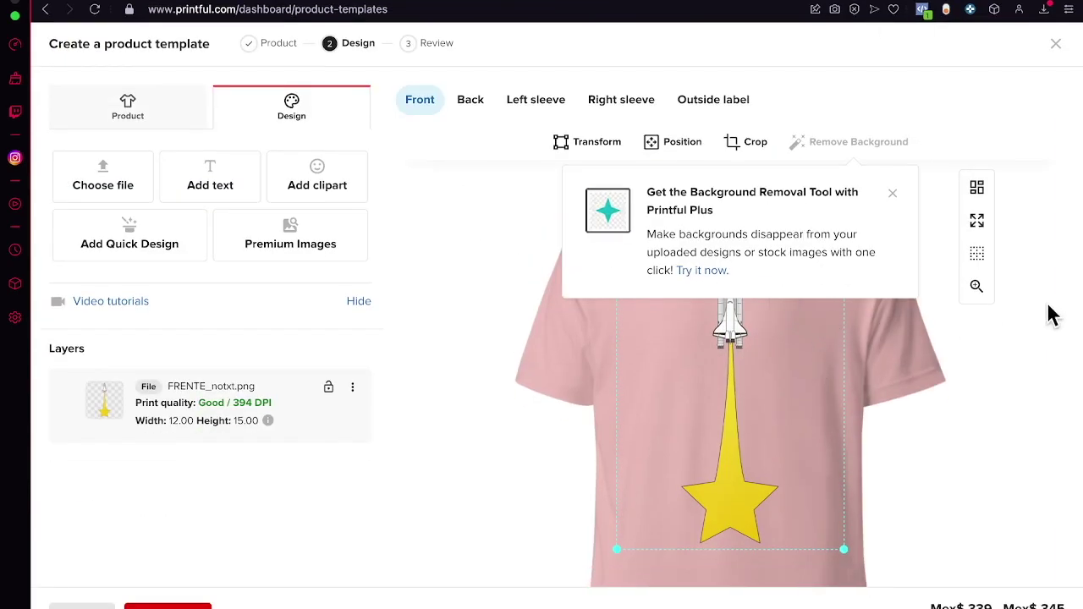
Dismiss the background-removal promotion and leave the new design without saving.
{"action": "left_click", "coordinate": [893, 194]}
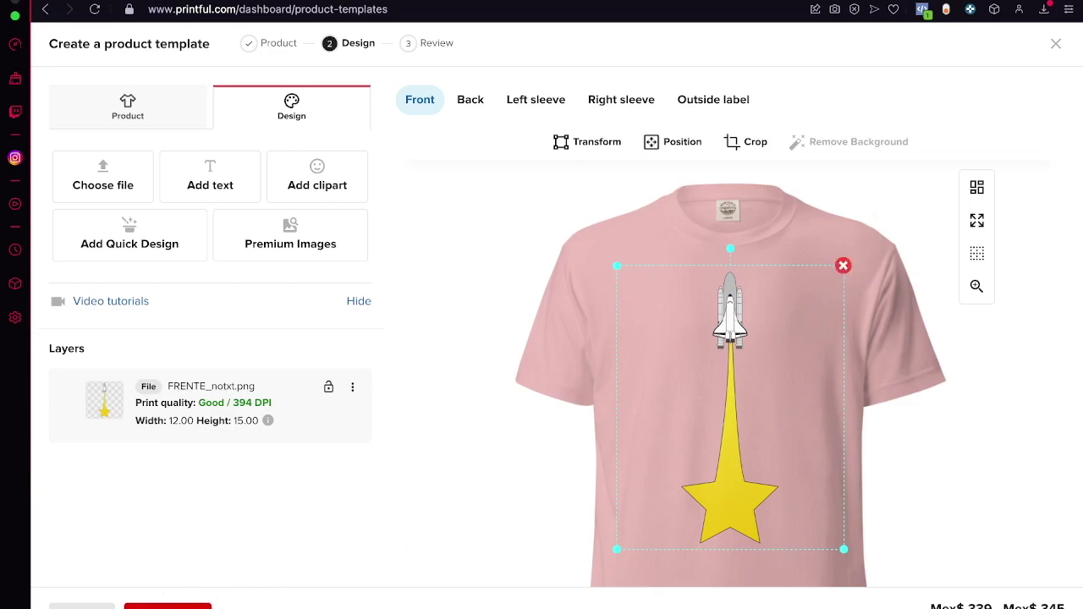
{"action": "left_click", "coordinate": [82, 606]}
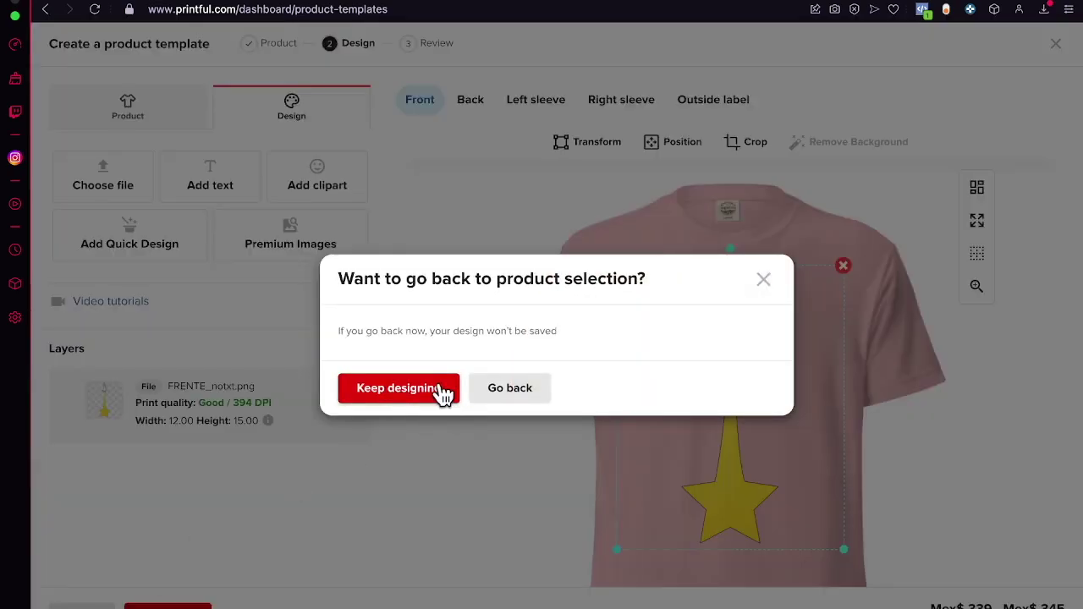
{"action": "left_click", "coordinate": [534, 395]}
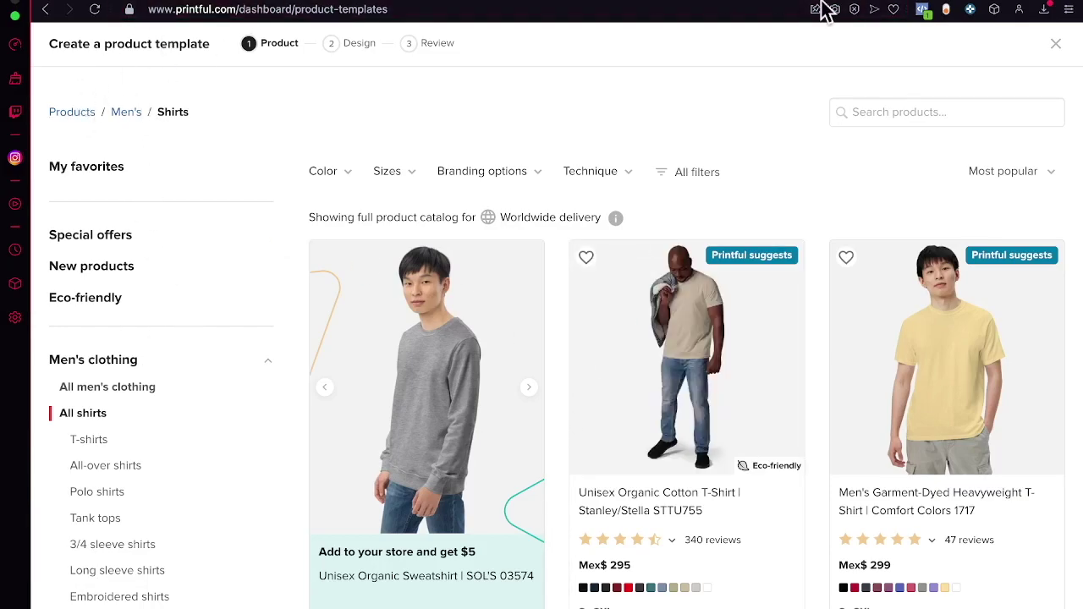
Close the template creator from the Products overview to return to Product templates.
{"action": "left_click", "coordinate": [94, 117]}
{"action": "scroll", "coordinate": [474, 172], "scroll_direction": "down", "scroll_amount": 7}
{"action": "scroll", "coordinate": [474, 215], "scroll_direction": "up", "scroll_amount": 6}
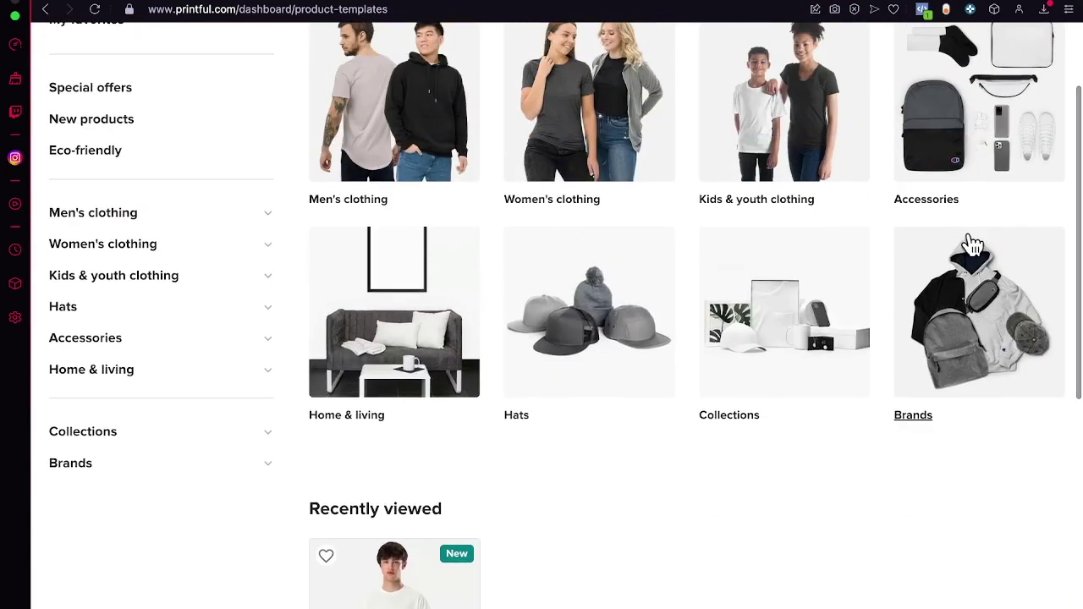
{"action": "scroll", "coordinate": [973, 245], "scroll_direction": "up", "scroll_amount": 2}
{"action": "left_click", "coordinate": [1057, 44]}
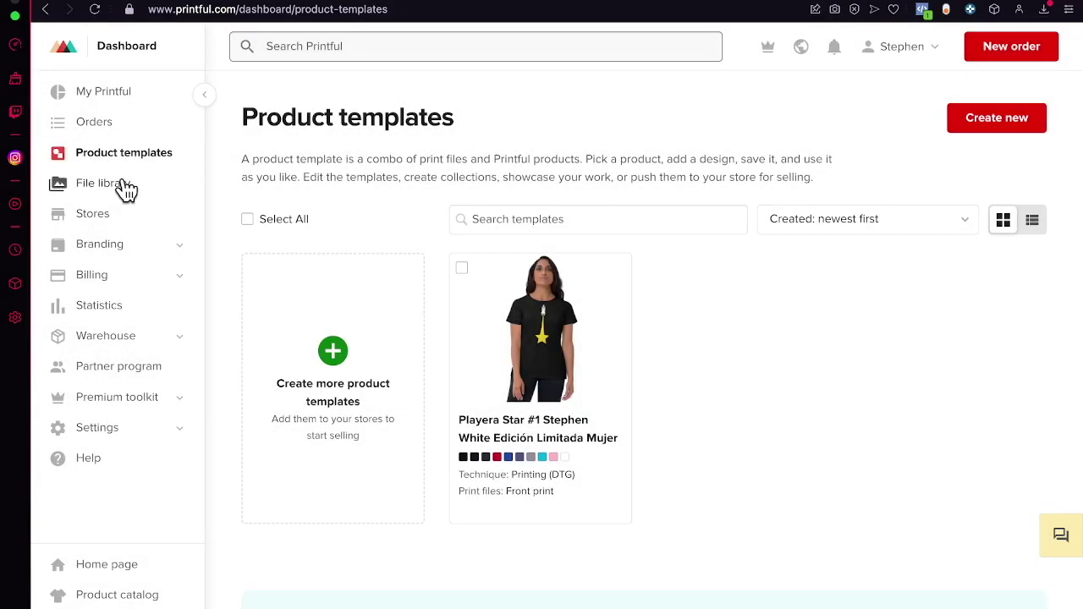
Add the star tee template to the store, continuing past Design and Mockups.
{"action": "mouse_move", "coordinate": [539, 382]}
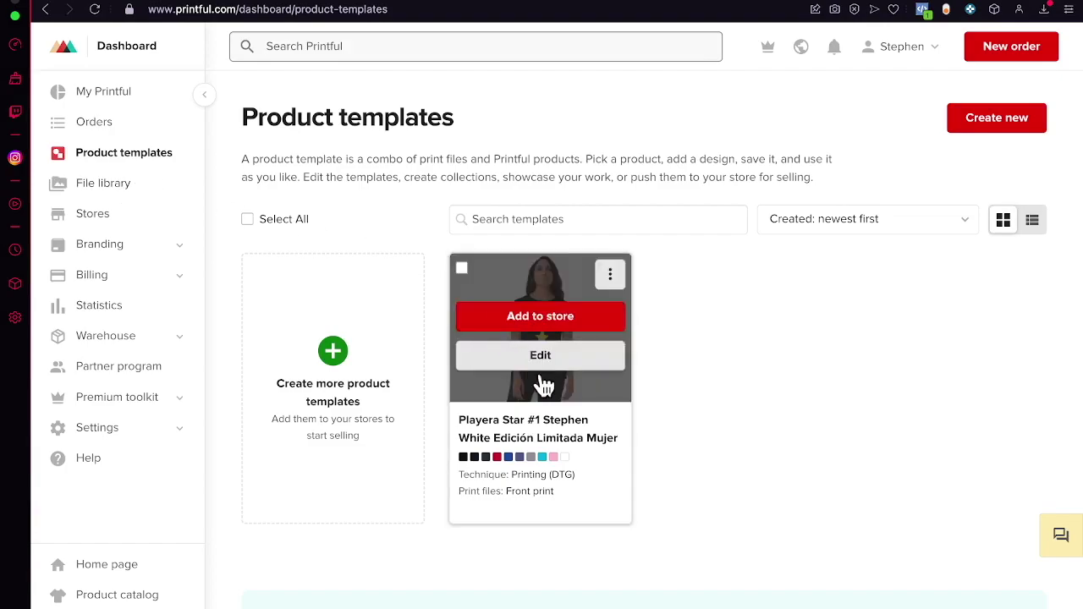
{"action": "left_click", "coordinate": [598, 331]}
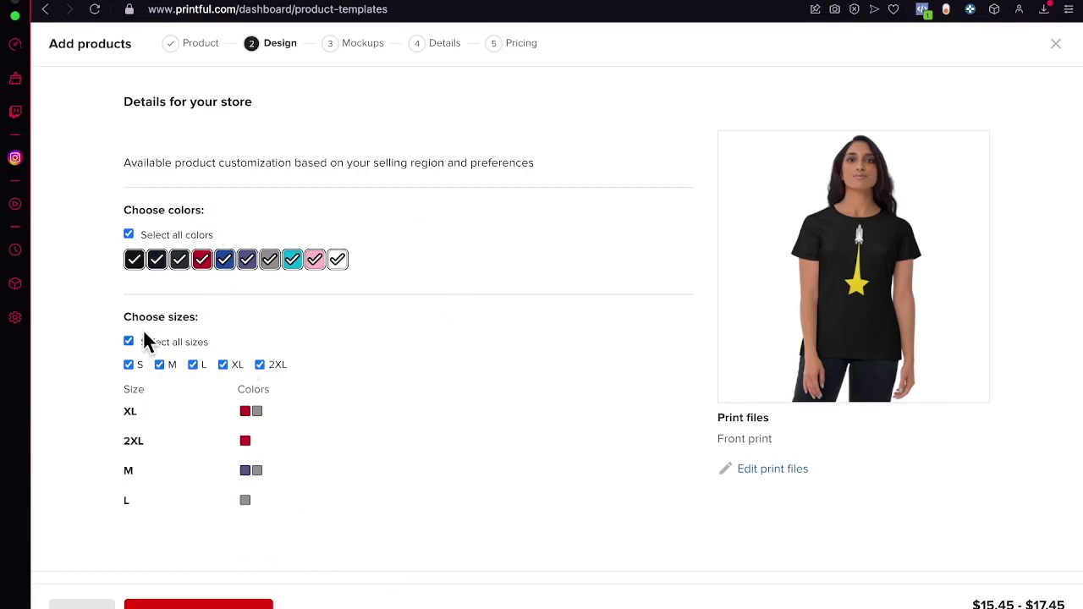
{"action": "left_click", "coordinate": [244, 604]}
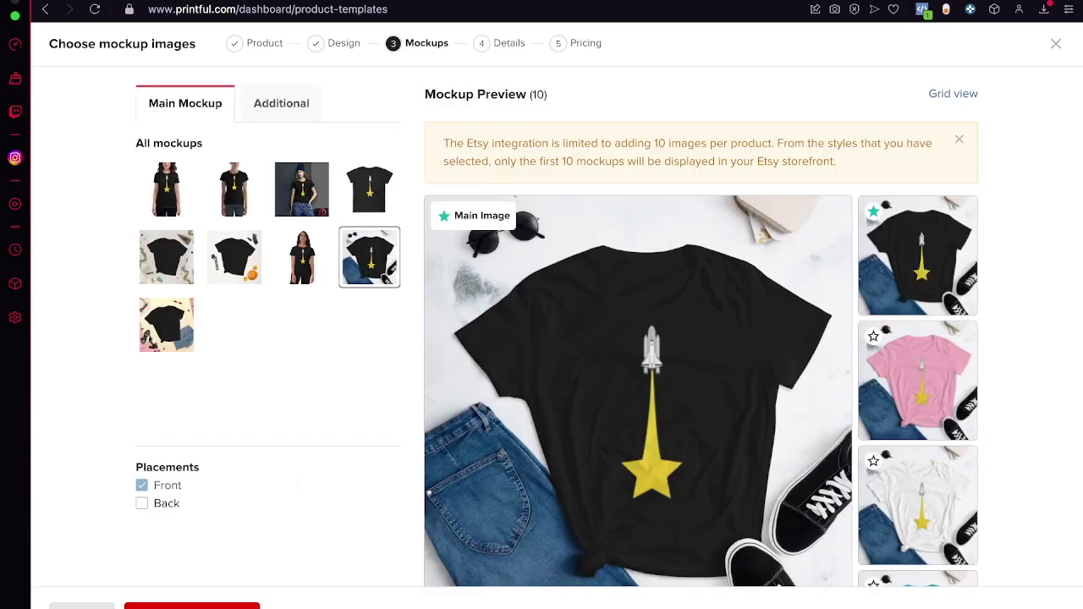
{"action": "left_click", "coordinate": [192, 605]}
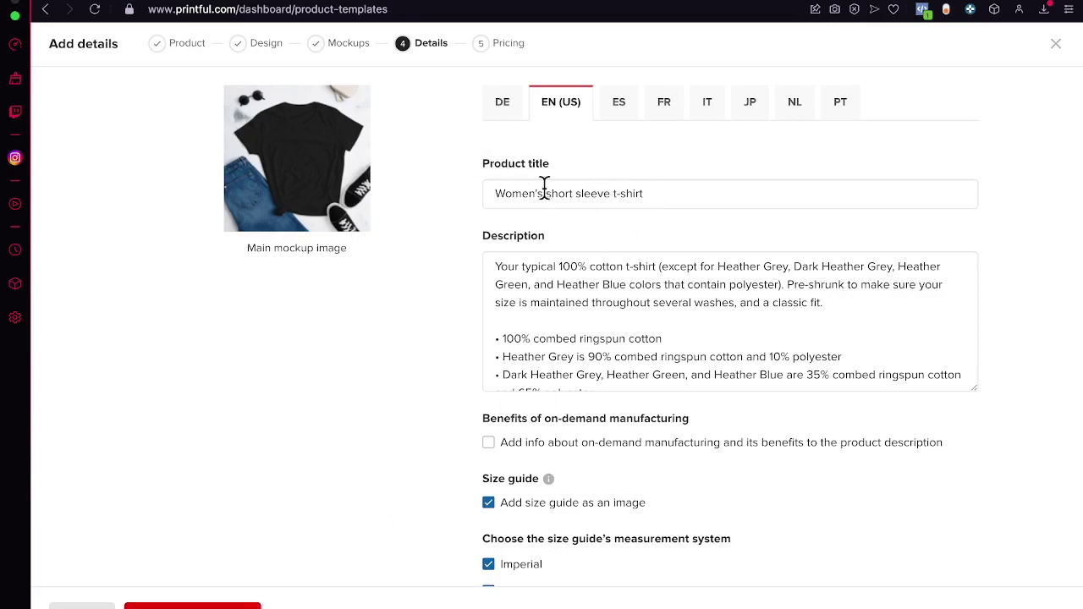
Replace the product title with 'Star'.
{"action": "triple_click", "coordinate": [595, 193]}
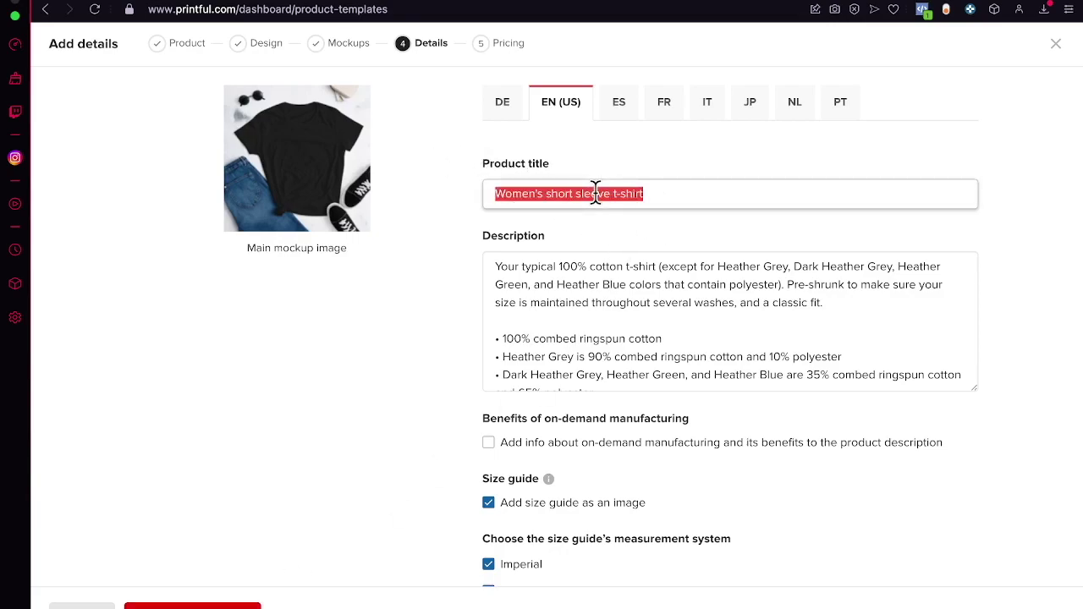
{"action": "scroll", "coordinate": [599, 324], "scroll_direction": "down", "scroll_amount": 2}
{"action": "scroll", "coordinate": [599, 324], "scroll_direction": "up", "scroll_amount": 2}
{"action": "type", "text": "sTAR"}
{"action": "key", "text": "BackSpace"}
{"action": "key", "text": "BackSpace"}
{"action": "key", "text": "BackSpace"}
{"action": "key", "text": "BackSpace"}
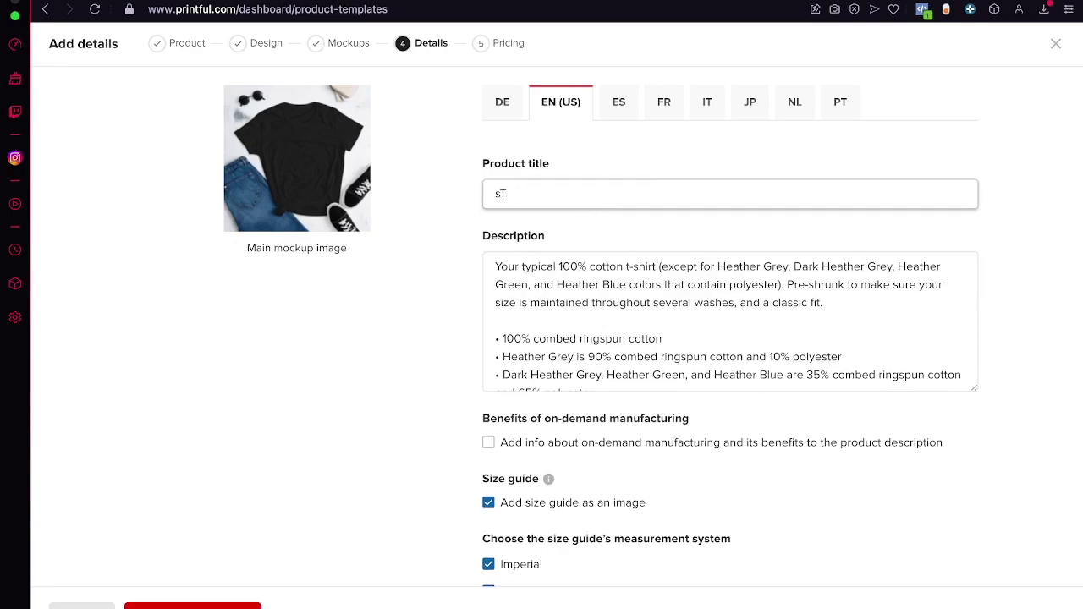
{"action": "type", "text": "Star Wa"}
{"action": "key", "text": "BackSpace"}
{"action": "key", "text": "BackSpace"}
{"action": "key", "text": "BackSpace"}
Move through tags to pricing and review the Mex$ 320–361.50 retail prices.
{"action": "scroll", "coordinate": [900, 491], "scroll_direction": "down", "scroll_amount": 5}
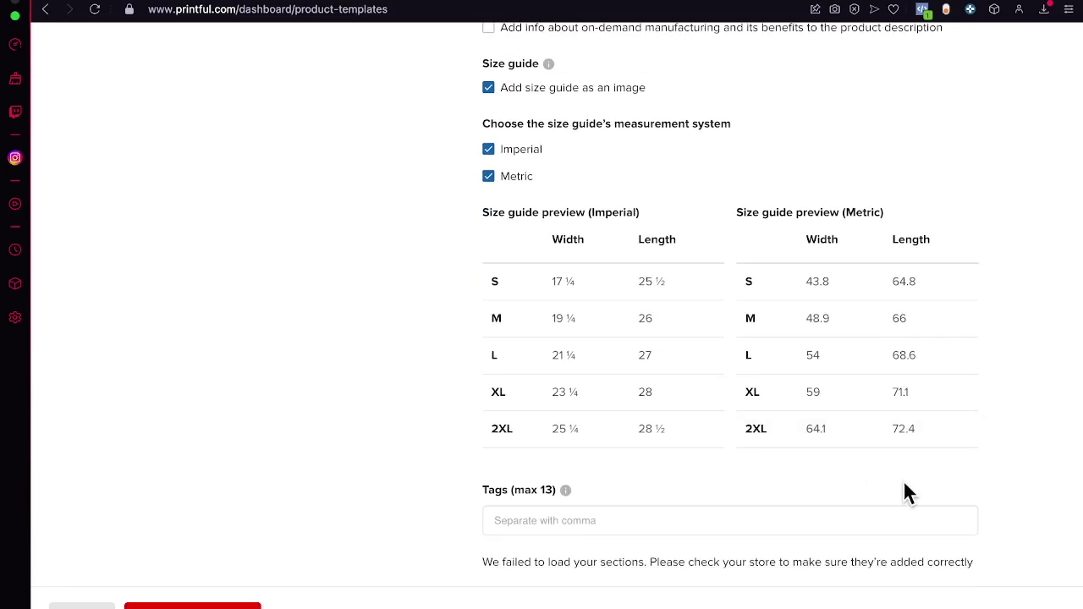
{"action": "left_click", "coordinate": [784, 521]}
{"action": "scroll", "coordinate": [542, 305], "scroll_direction": "down", "scroll_amount": 8}
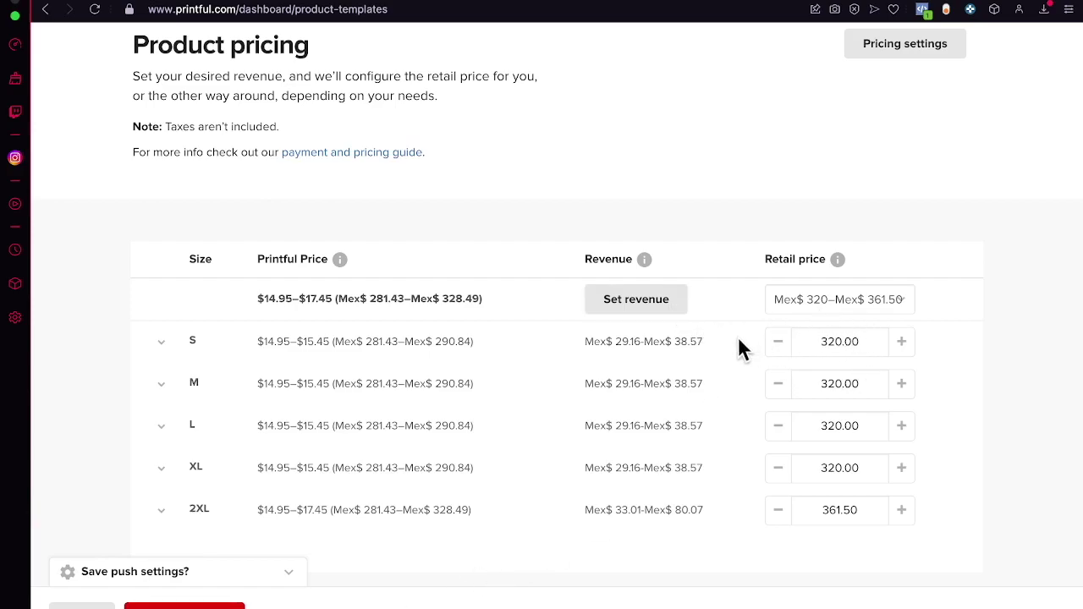
{"action": "left_click_drag", "start_coordinate": [720, 349], "coordinate": [592, 343]}
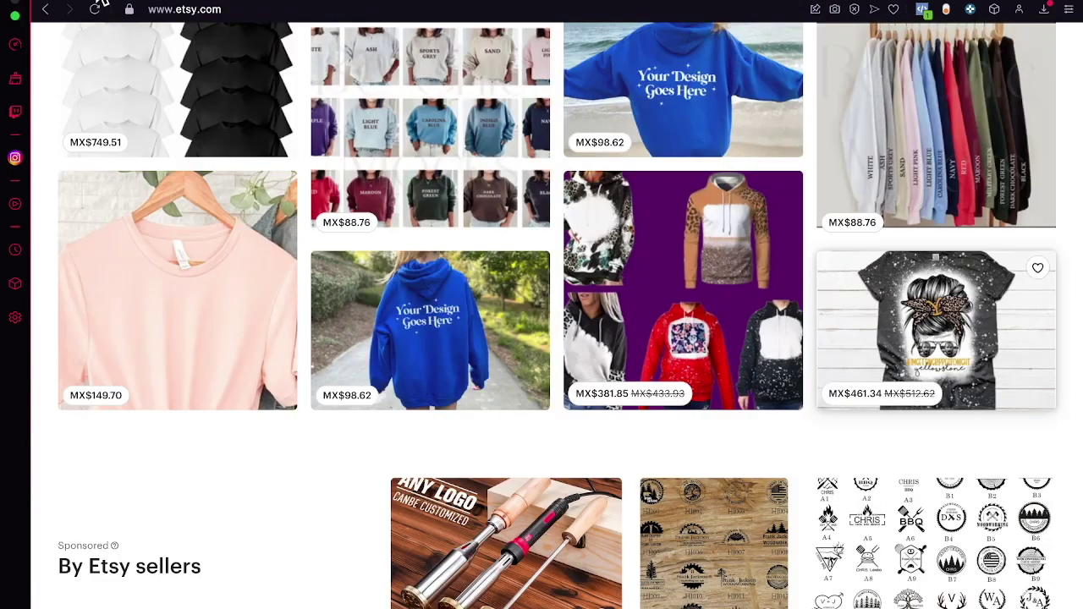
Open the Women's short sleeve t-shirt draft from Shop Manager's Draft listings.
{"action": "scroll", "coordinate": [274, 138], "scroll_direction": "up", "scroll_amount": 5}
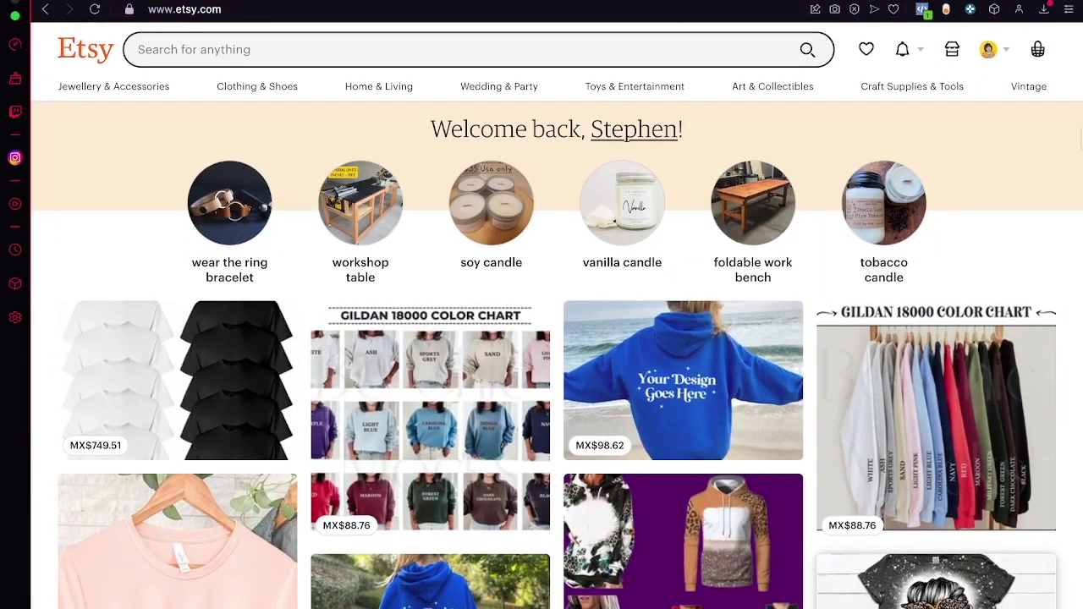
{"action": "left_click", "coordinate": [963, 54]}
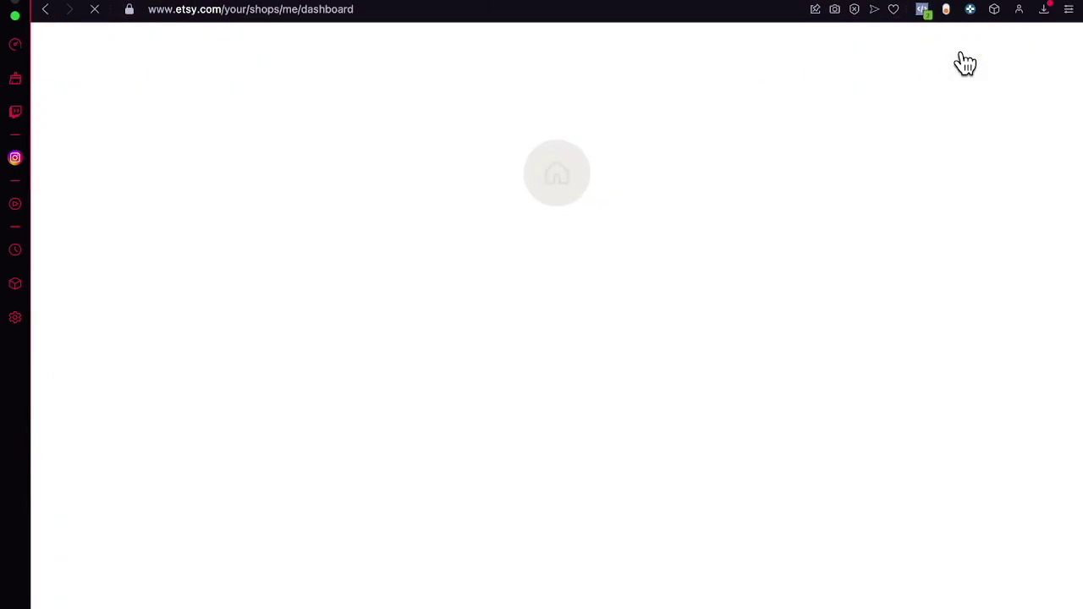
{"action": "left_click", "coordinate": [150, 166]}
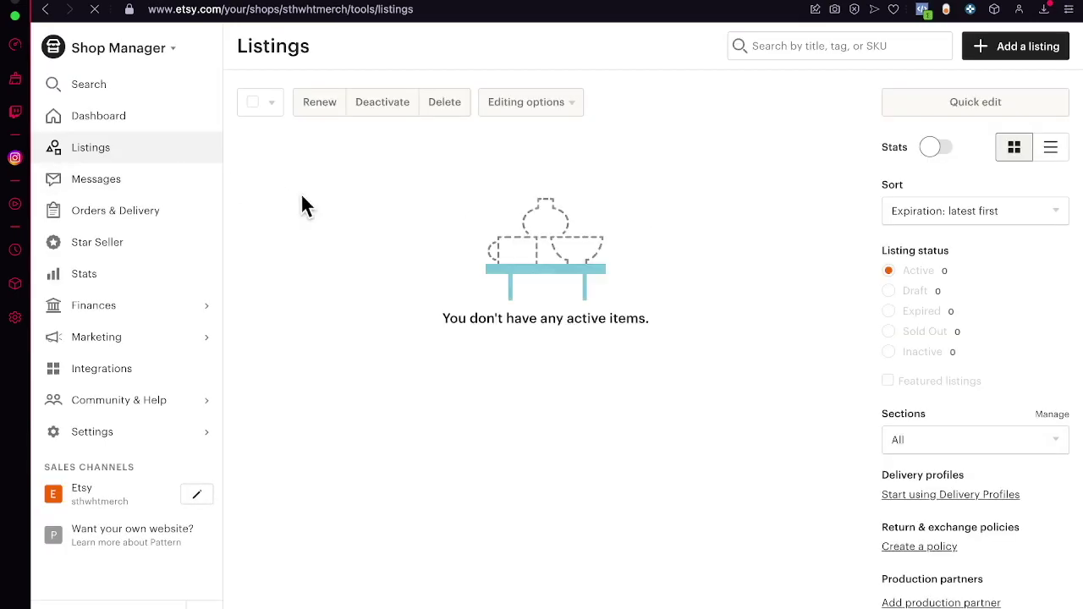
{"action": "left_click", "coordinate": [914, 290]}
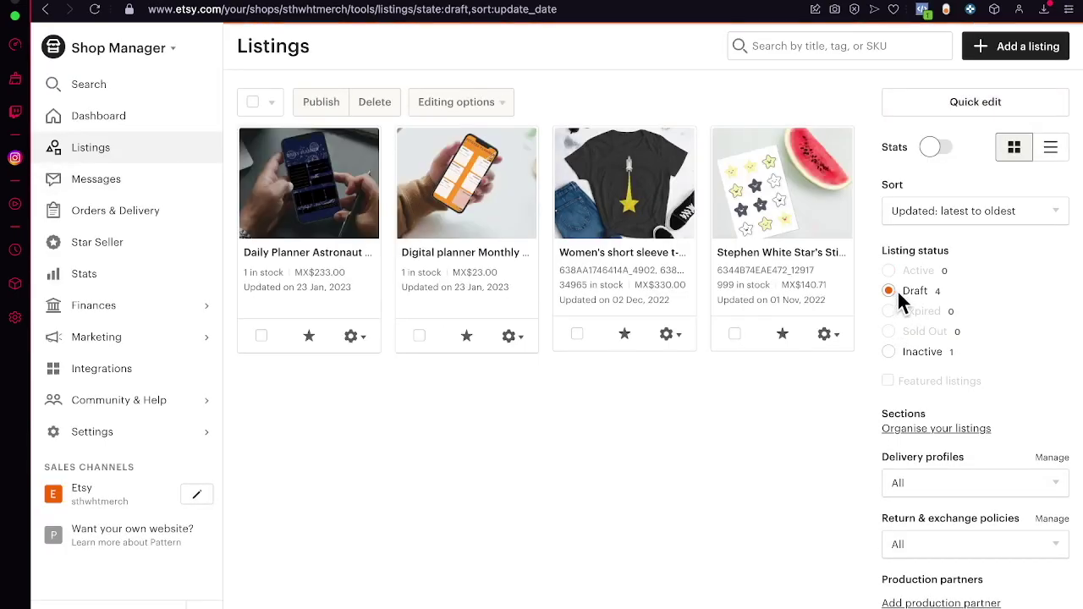
{"action": "left_click", "coordinate": [653, 227]}
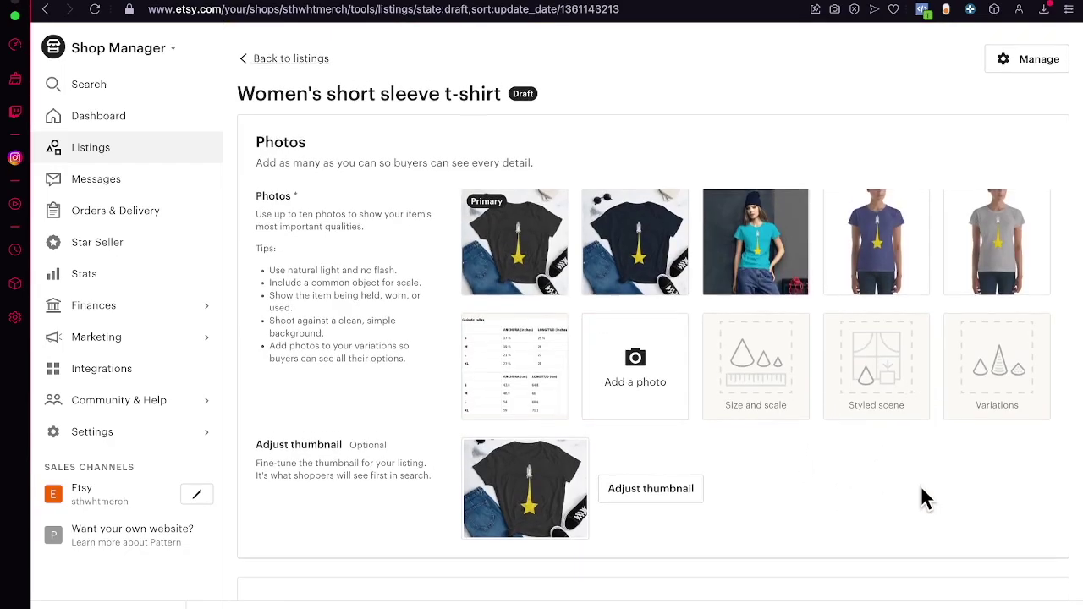
Scroll through the draft listing to review its star tee mockups and size chart photos.
{"action": "scroll", "coordinate": [922, 496], "scroll_direction": "down", "scroll_amount": 9}
{"action": "scroll", "coordinate": [888, 345], "scroll_direction": "down", "scroll_amount": 3}
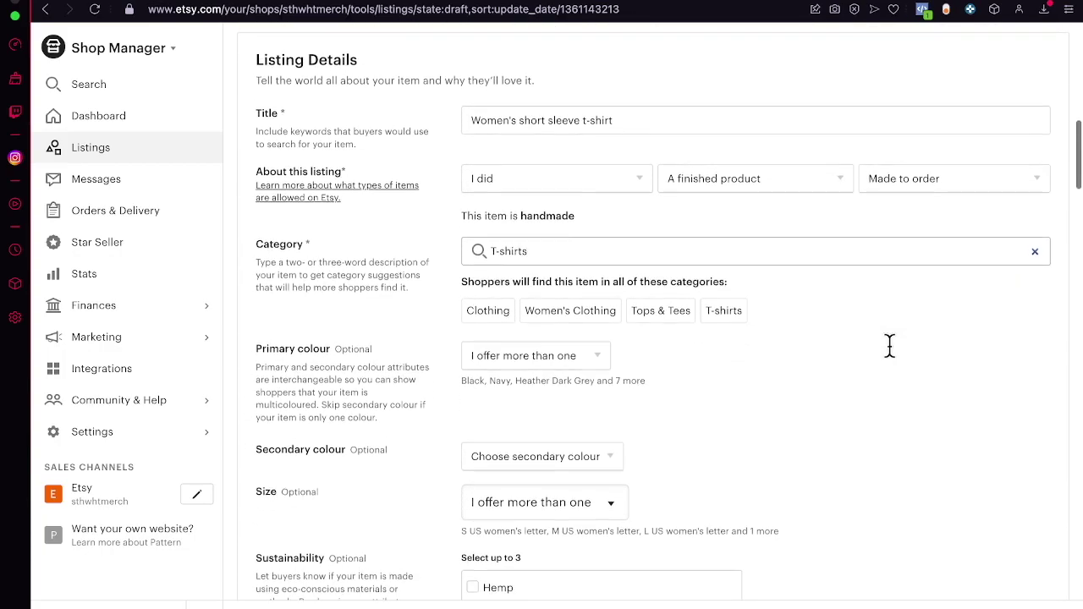
{"action": "scroll", "coordinate": [888, 345], "scroll_direction": "down", "scroll_amount": 10}
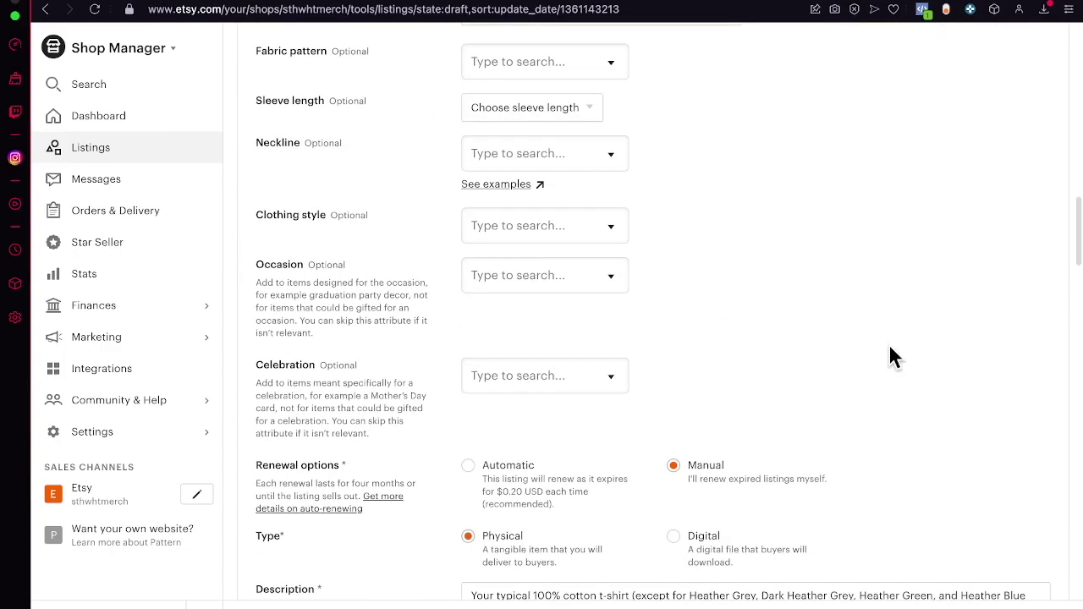
{"action": "scroll", "coordinate": [890, 348], "scroll_direction": "down", "scroll_amount": 15}
{"action": "scroll", "coordinate": [890, 355], "scroll_direction": "down", "scroll_amount": 15}
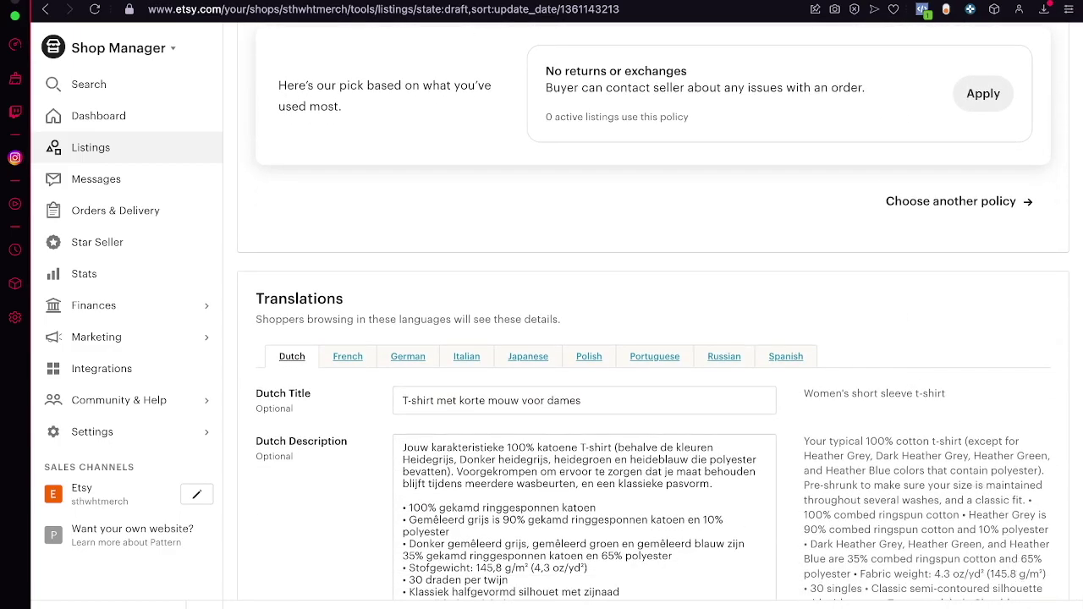
{"action": "scroll", "coordinate": [936, 372], "scroll_direction": "down", "scroll_amount": 3}
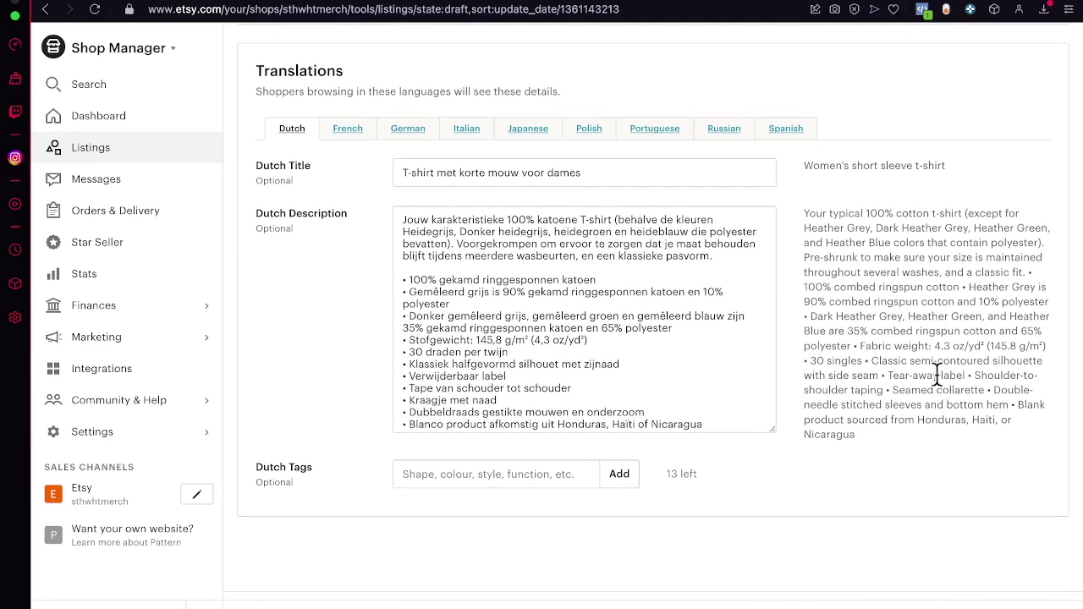
{"action": "scroll", "coordinate": [935, 372], "scroll_direction": "up", "scroll_amount": 15}
{"action": "scroll", "coordinate": [936, 373], "scroll_direction": "up", "scroll_amount": 20}
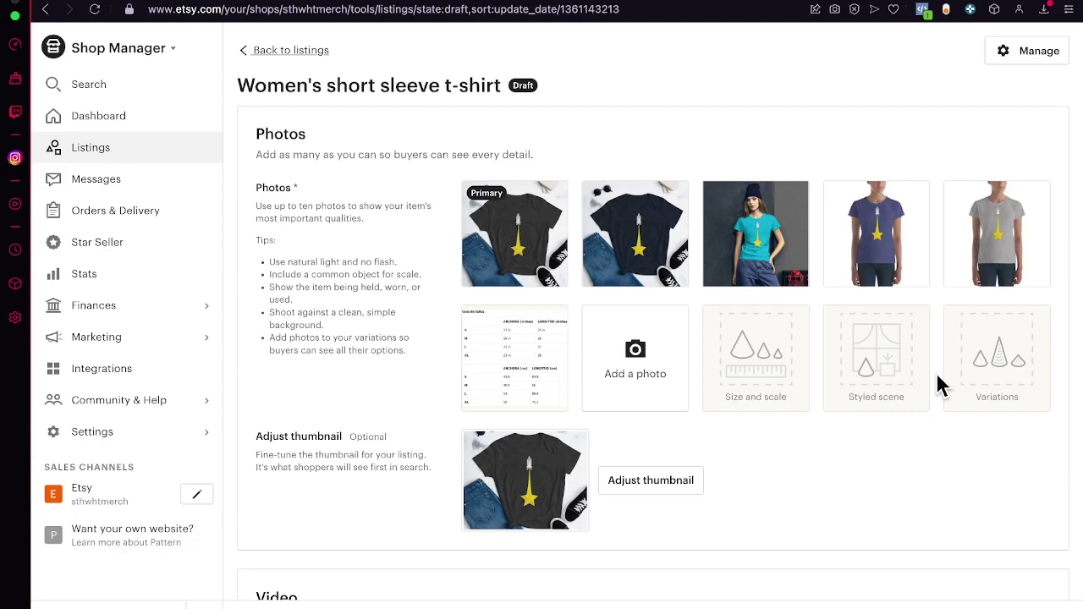
{"action": "mouse_move", "coordinate": [496, 234]}
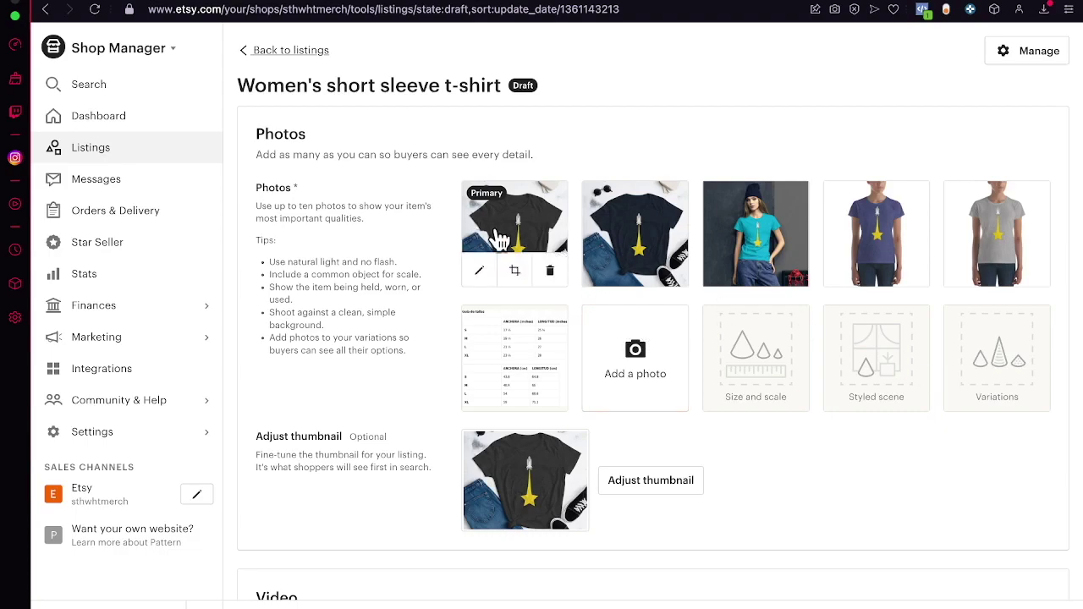